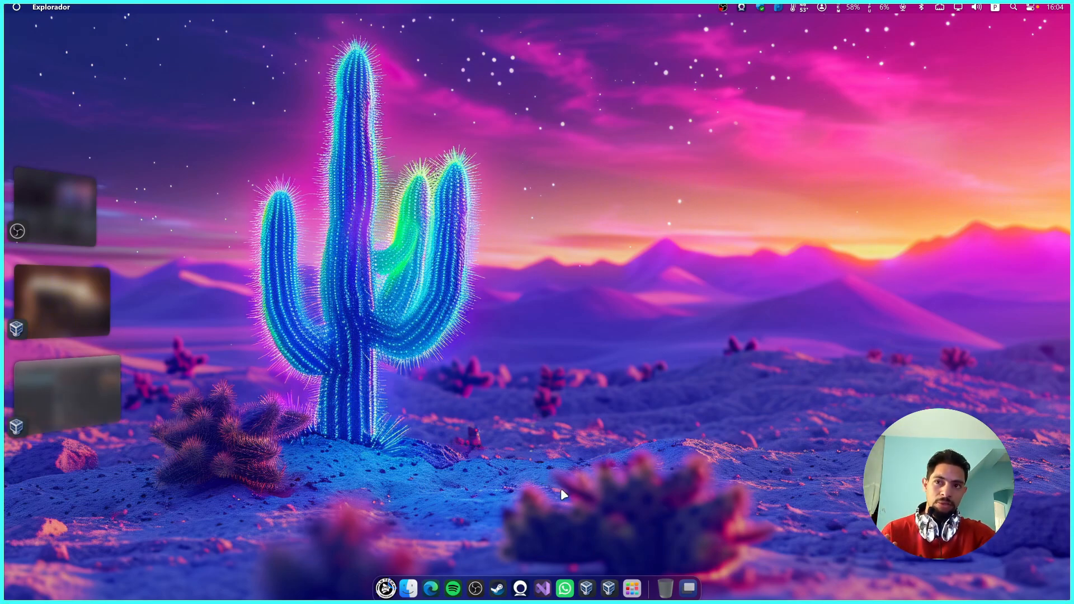
# - Group IObitUninstaler with AOMEI Partition Assistant in an app launcher folder, take it back out, and close the launcher
pyautogui.click(632, 588)
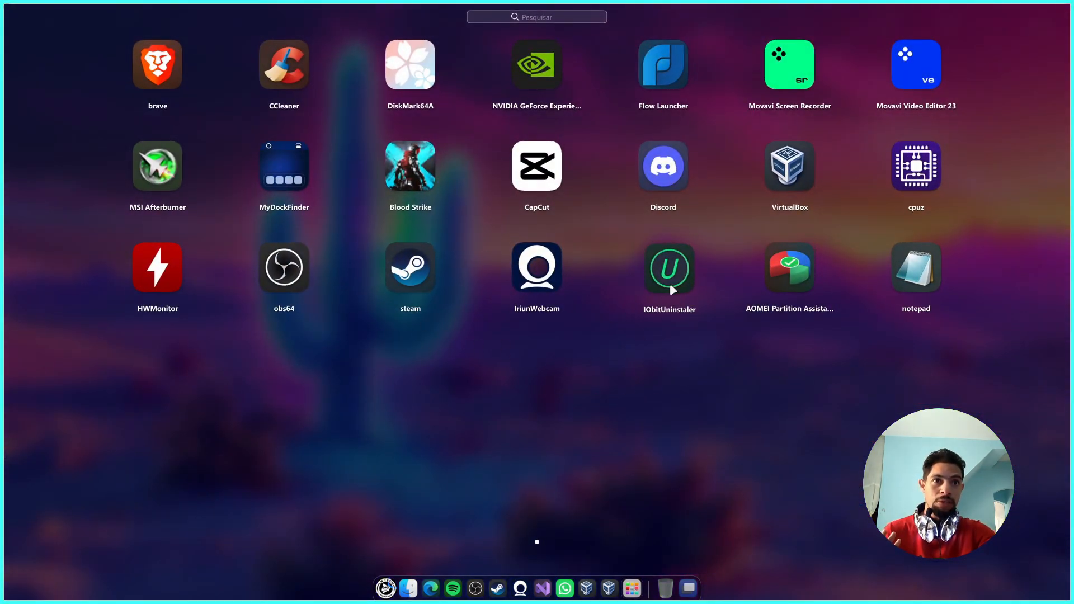
pyautogui.moveTo(669, 283); pyautogui.dragTo(787, 287)
pyautogui.click(644, 269)
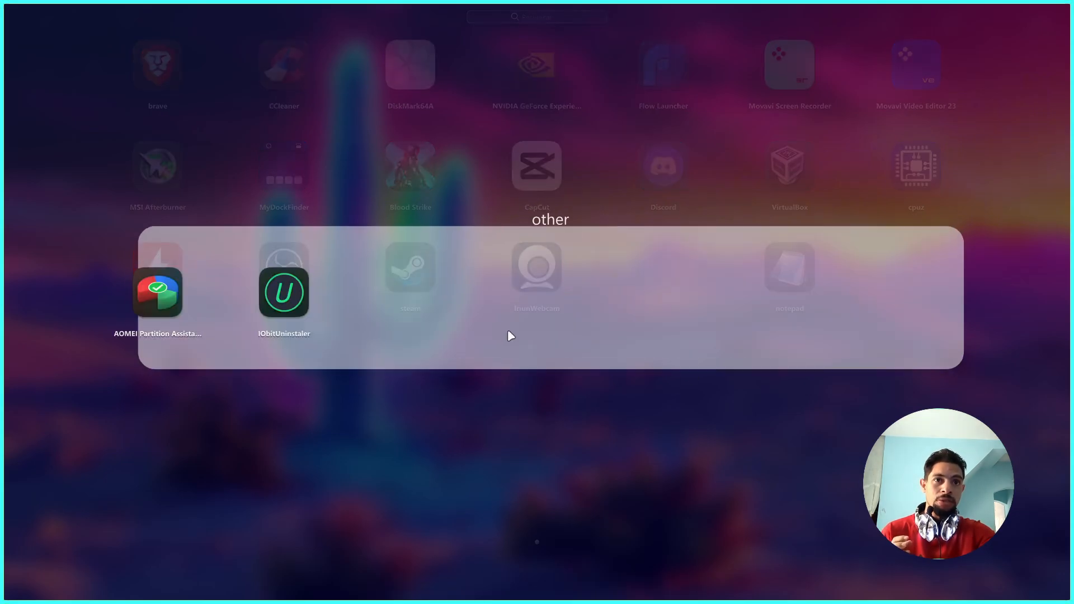
pyautogui.moveTo(297, 302); pyautogui.dragTo(626, 274)
pyautogui.click(541, 429)
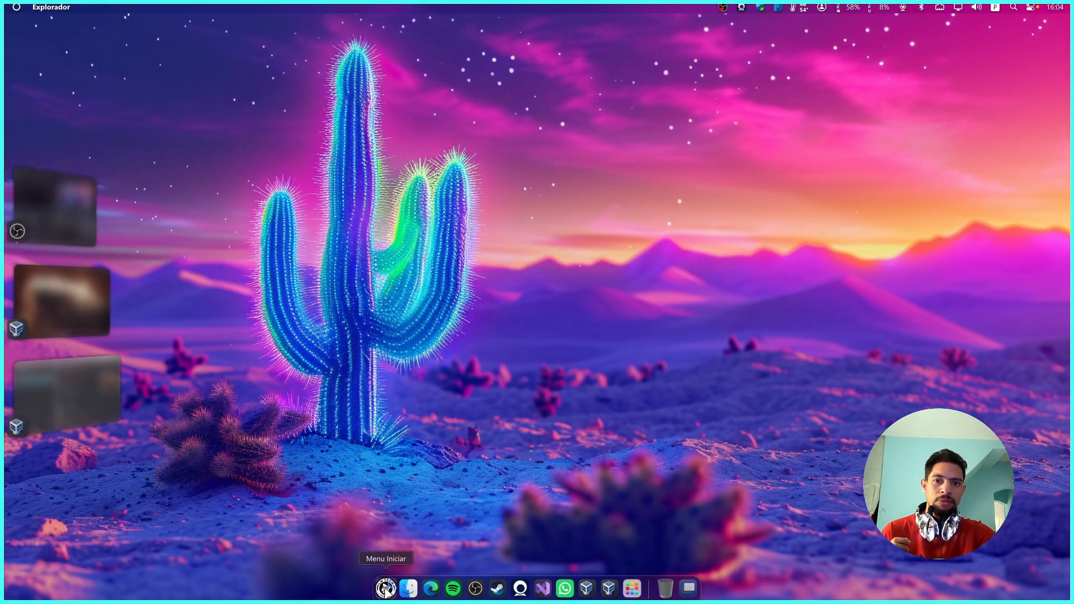
# - View the Start menu's pinned apps, and remove the app launcher icon from the dock
pyautogui.click(386, 589)
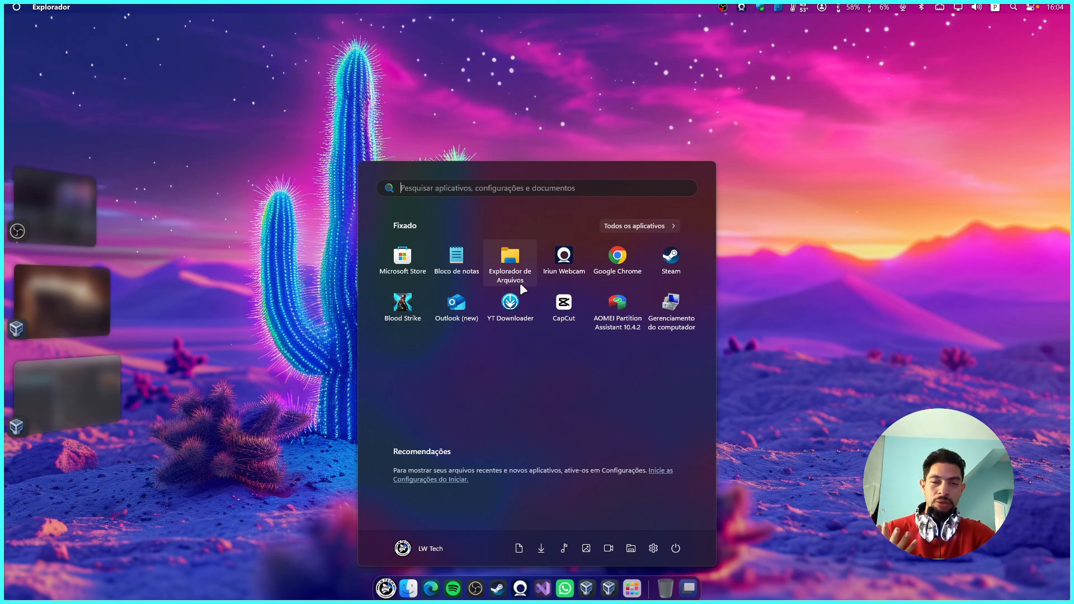
pyautogui.click(780, 352)
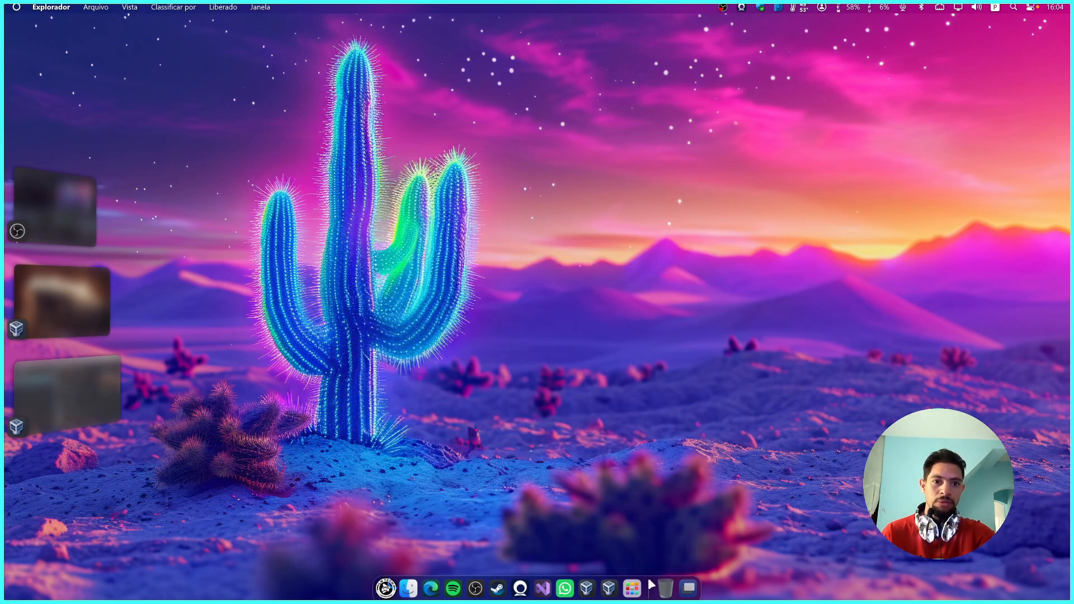
pyautogui.rightClick(630, 591)
pyautogui.click(649, 499)
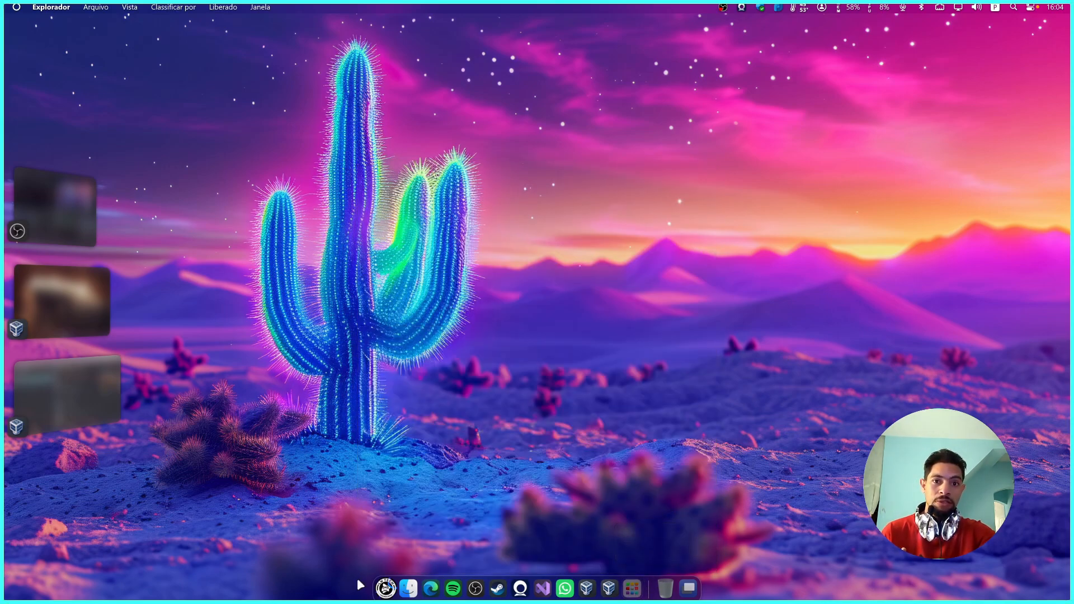
pyautogui.click(384, 590)
pyautogui.click(384, 590)
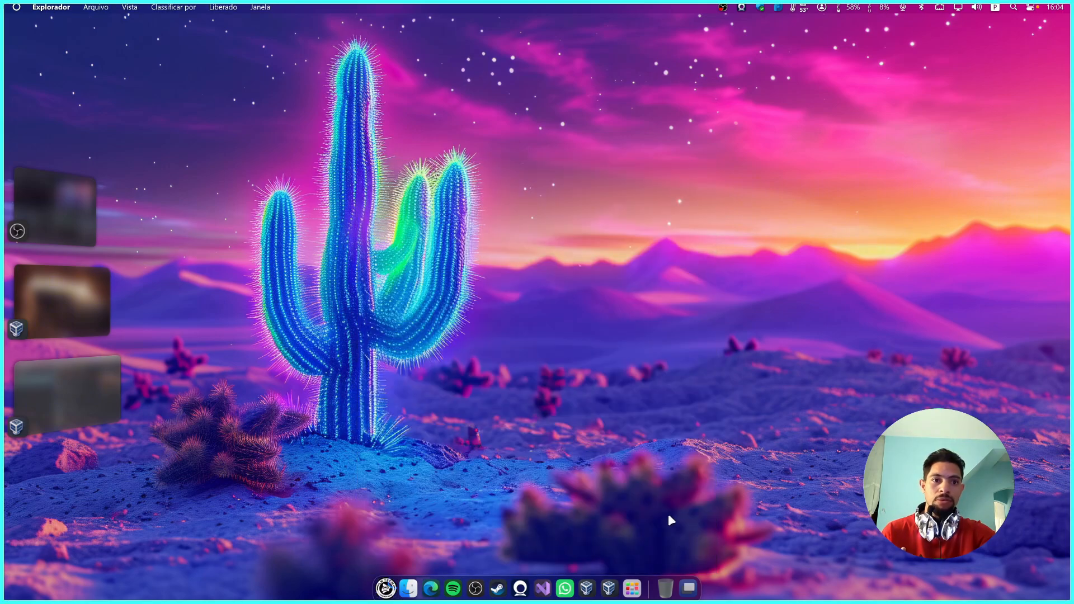
pyautogui.rightClick(632, 588)
pyautogui.click(639, 571)
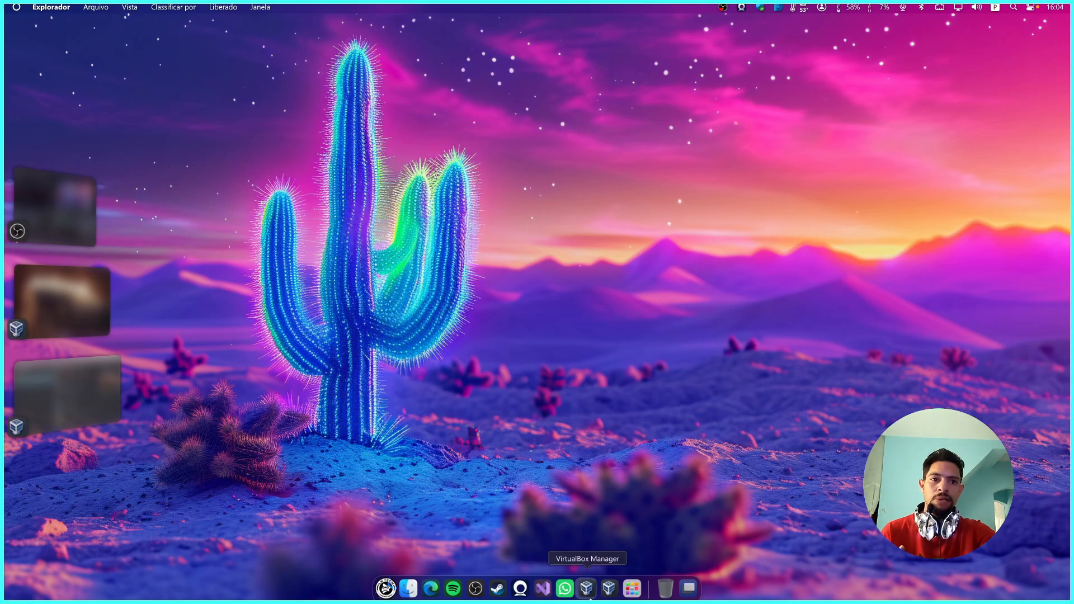
pyautogui.rightClick(631, 591)
pyautogui.click(643, 550)
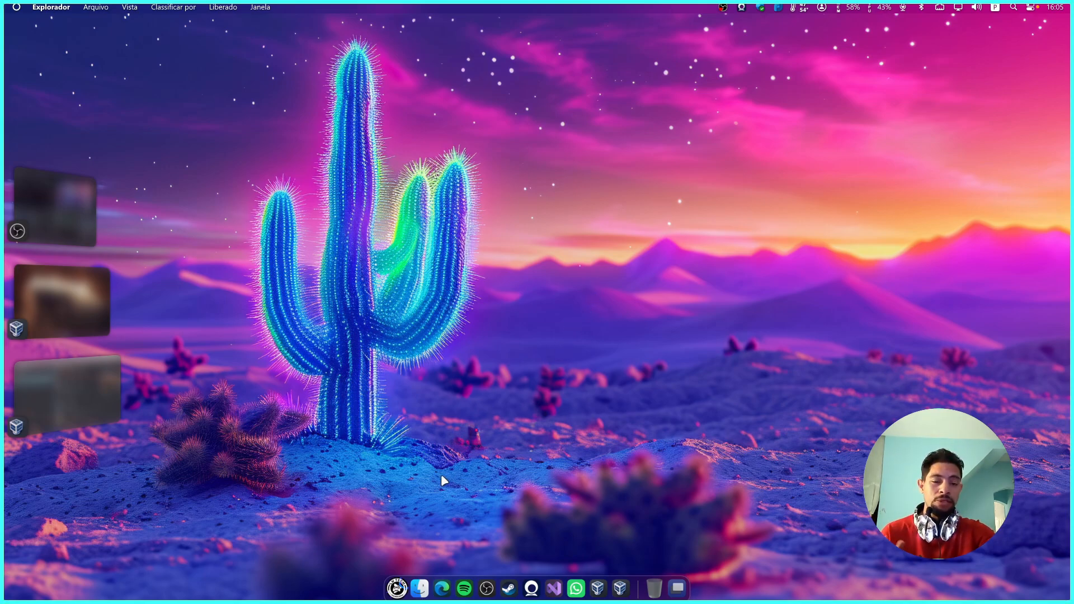
# - Show Este Computador in a File Explorer window, move the window around the desktop, and close it
pyautogui.press('super+e')
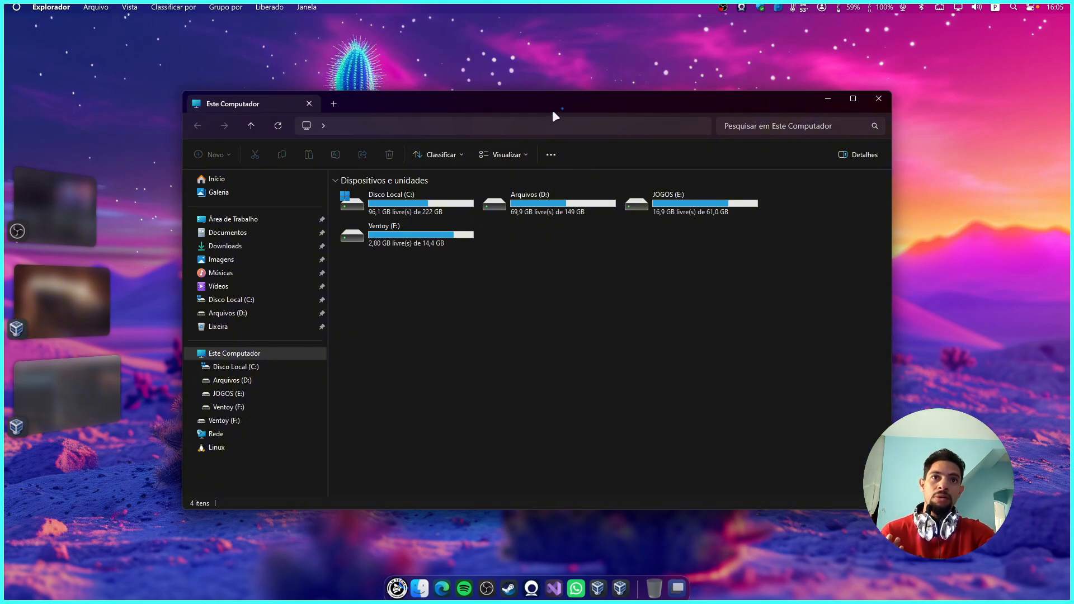
pyautogui.moveTo(553, 103); pyautogui.dragTo(509, 101)
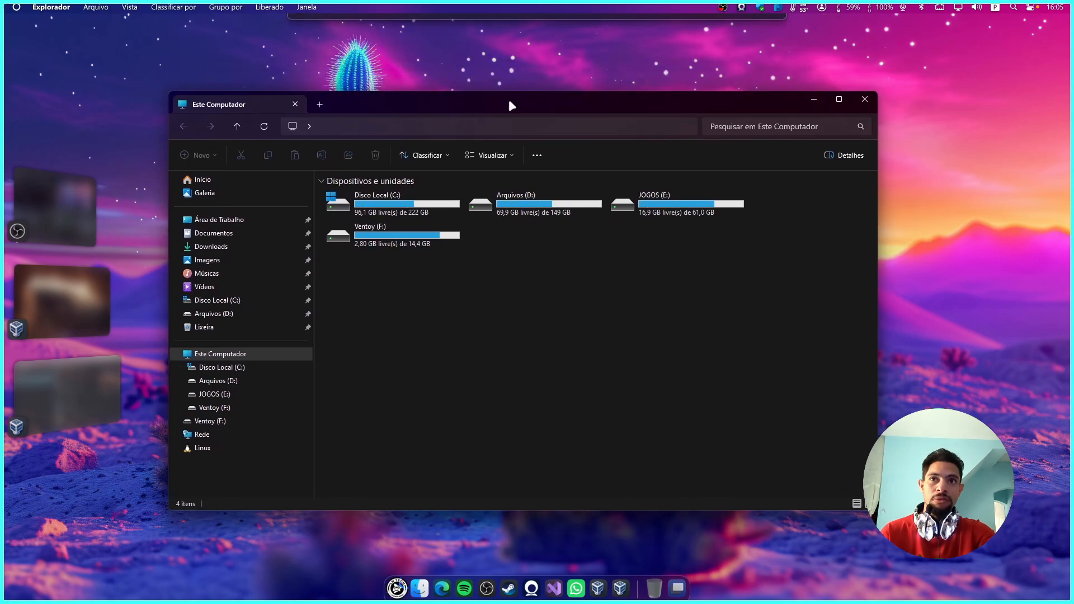
pyautogui.moveTo(755, 98); pyautogui.dragTo(752, 83)
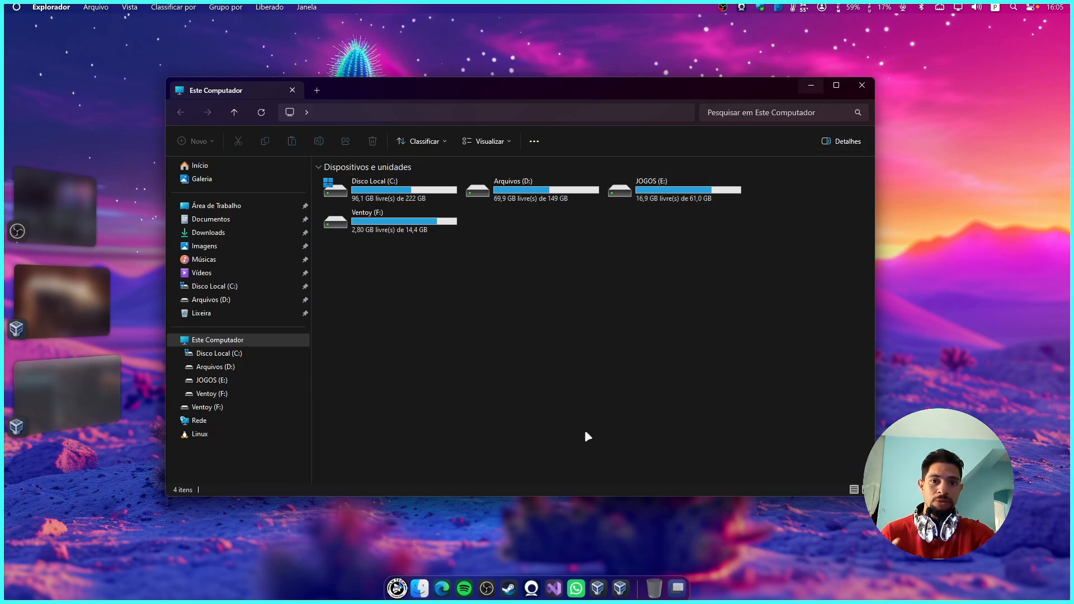
pyautogui.click(862, 85)
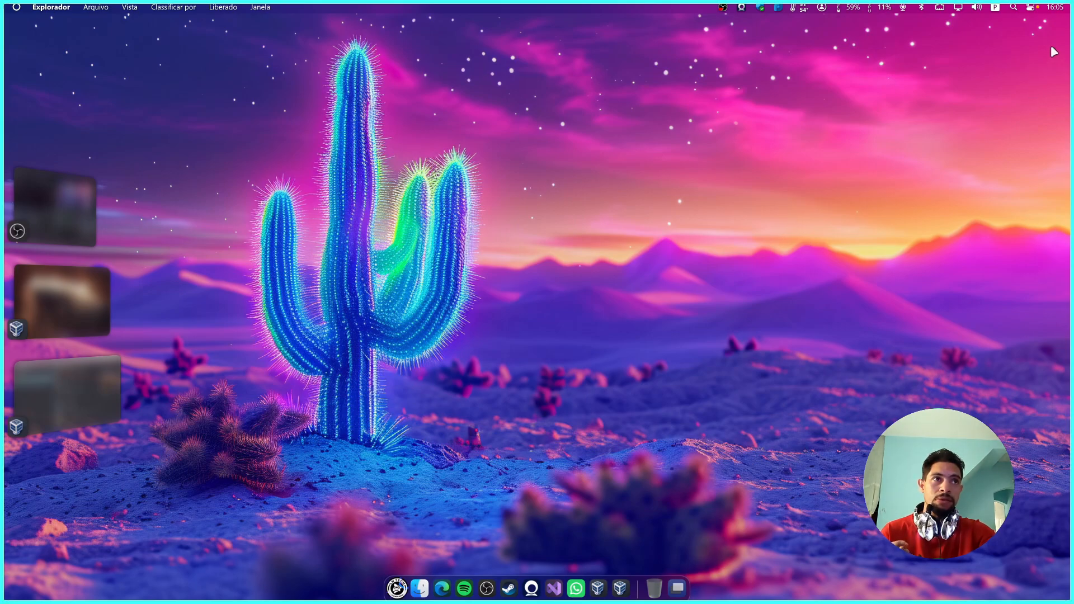
# - Examine the calendar and the control center, including its list of sound output devices
pyautogui.click(1055, 8)
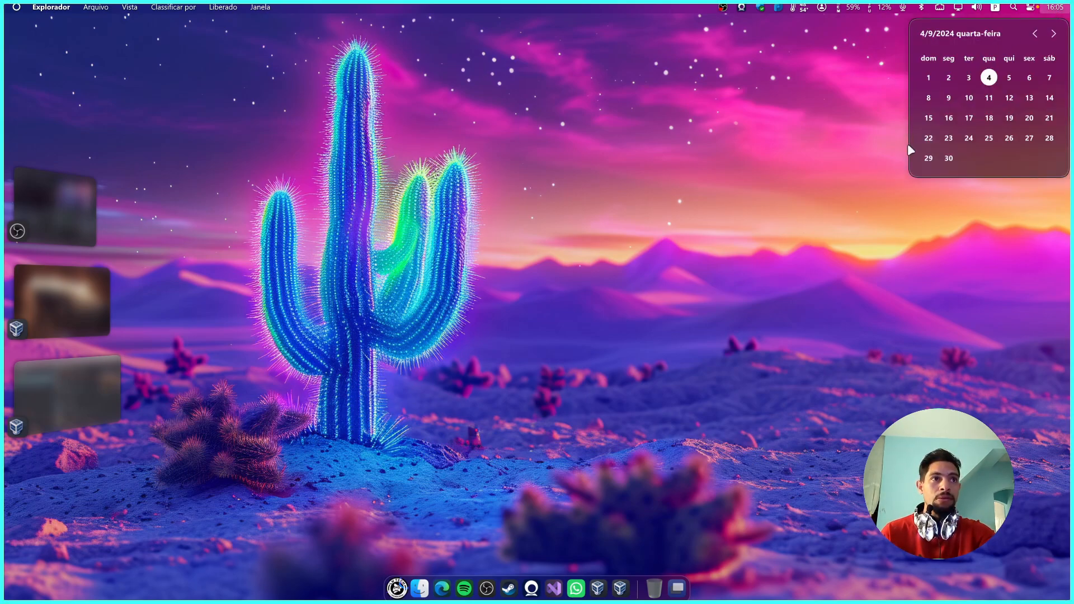
pyautogui.click(1051, 8)
pyautogui.click(1030, 7)
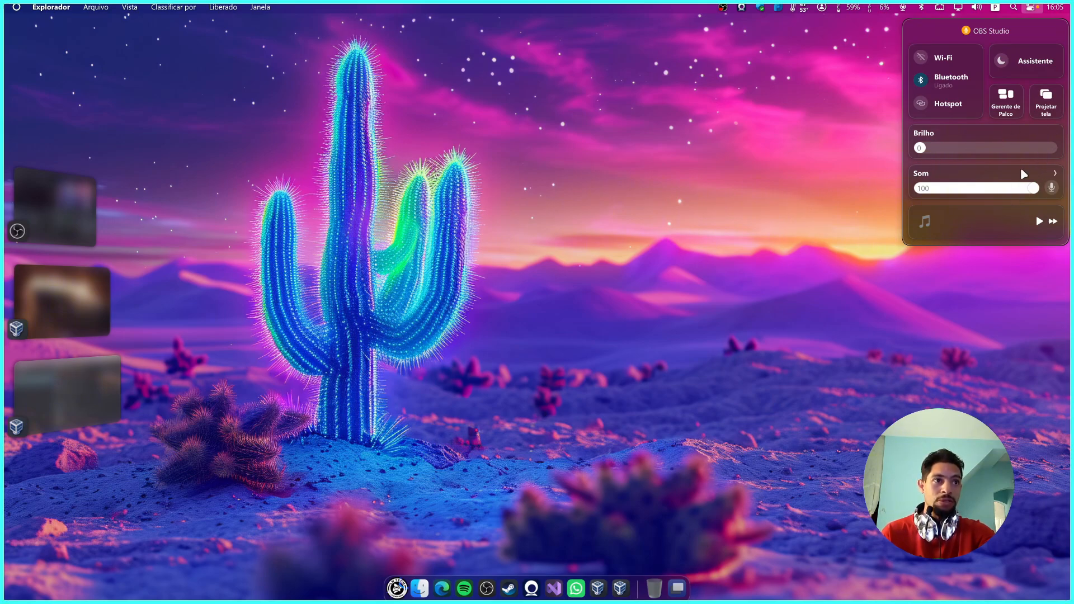
pyautogui.click(1055, 174)
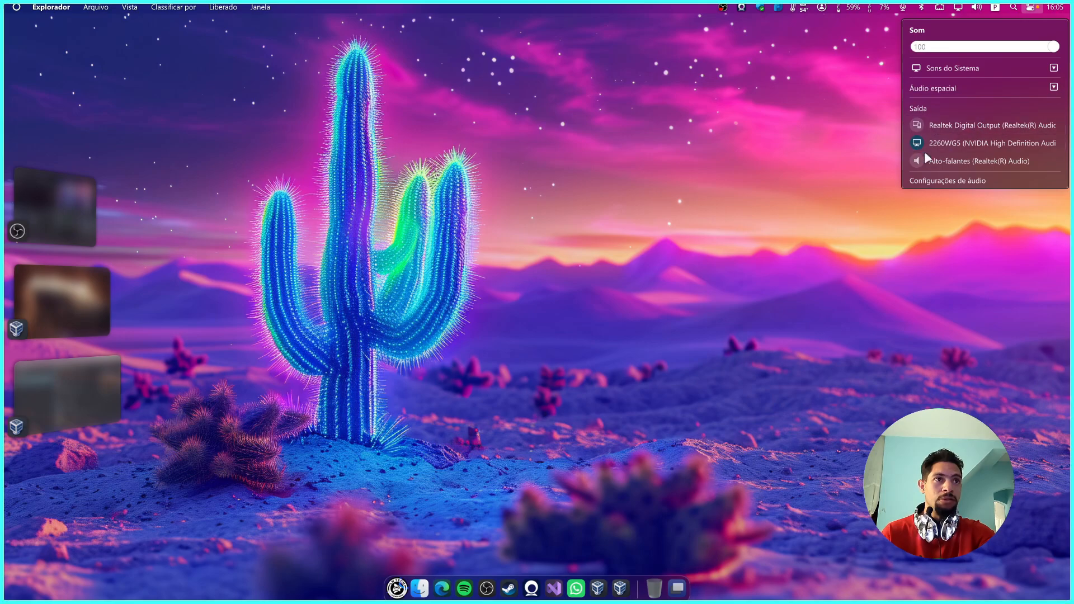
pyautogui.click(869, 205)
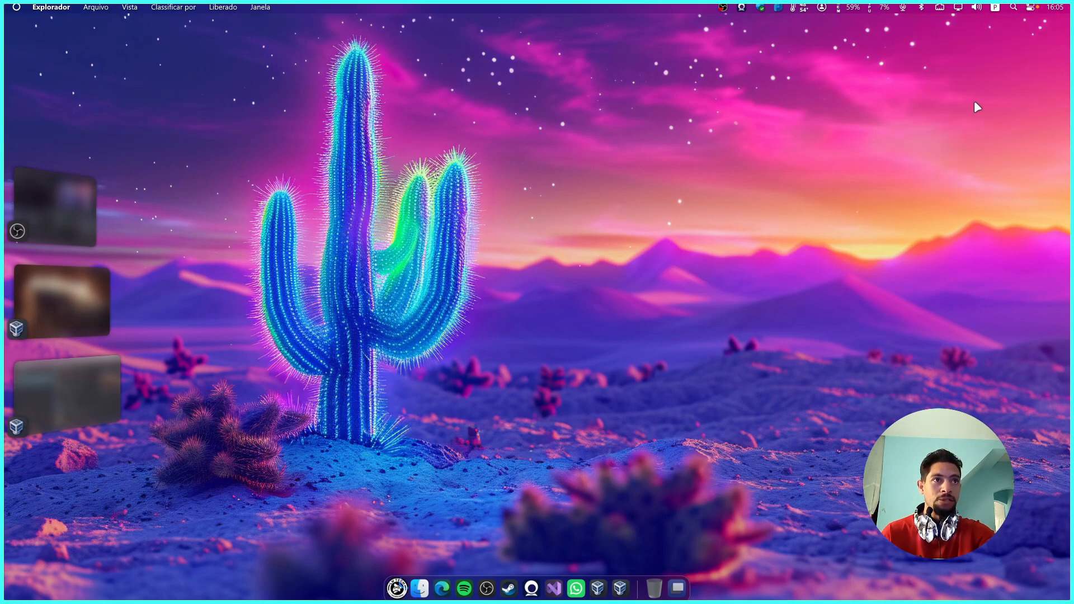
# - Look over the keyboard layout options, and bring up the desktop search bar and dismiss it
pyautogui.click(993, 6)
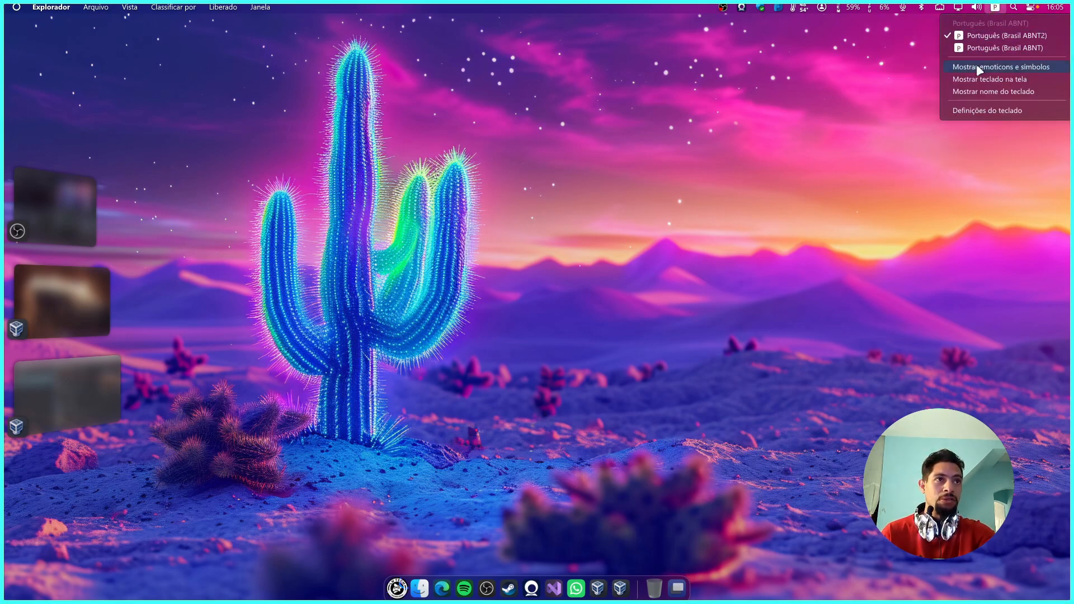
pyautogui.click(928, 80)
pyautogui.click(1013, 7)
pyautogui.click(762, 225)
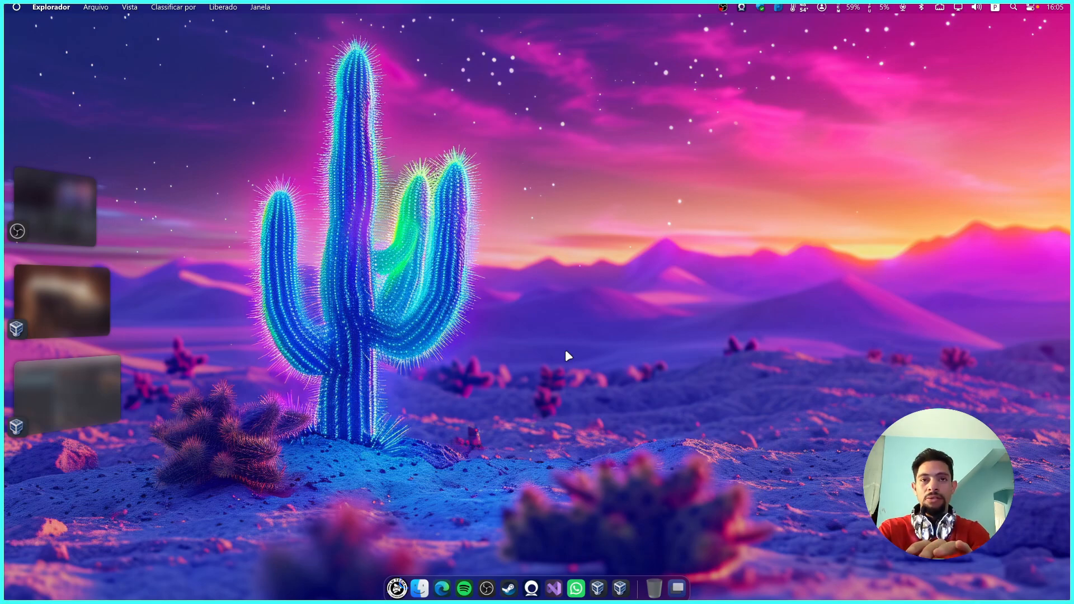
pyautogui.hotkey('alt', 'space')
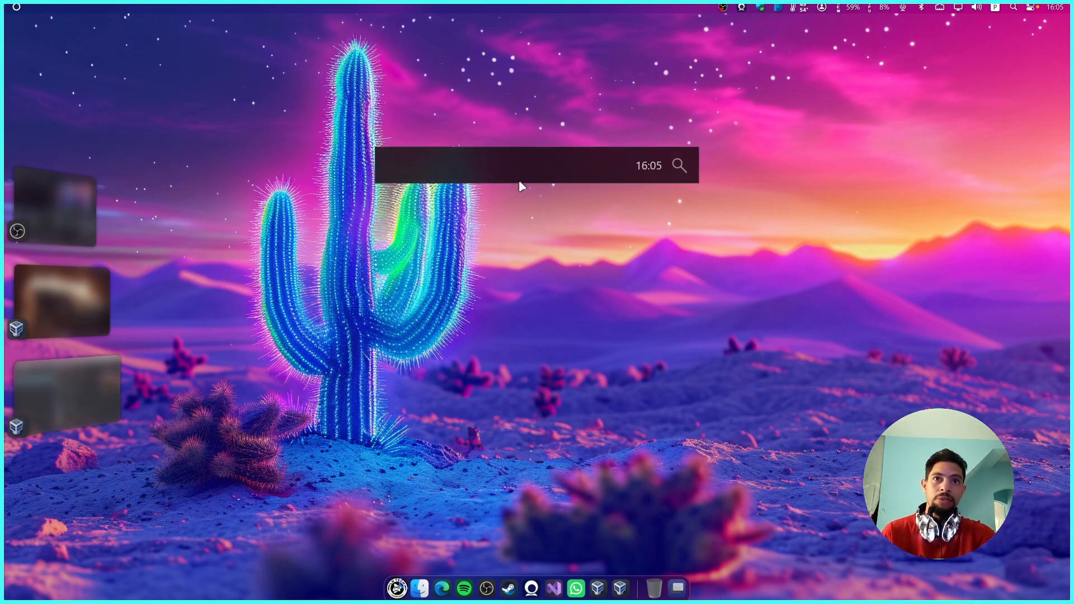
pyautogui.click(569, 241)
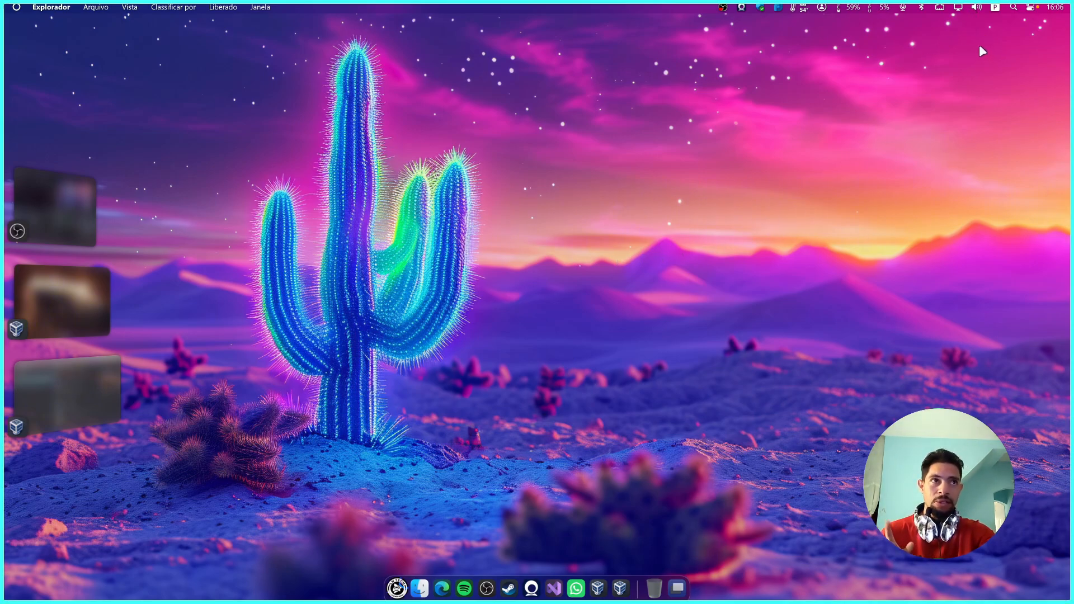
# - Examine the display brightness controls, the Bluetooth device list, and the microphone input options
pyautogui.click(959, 7)
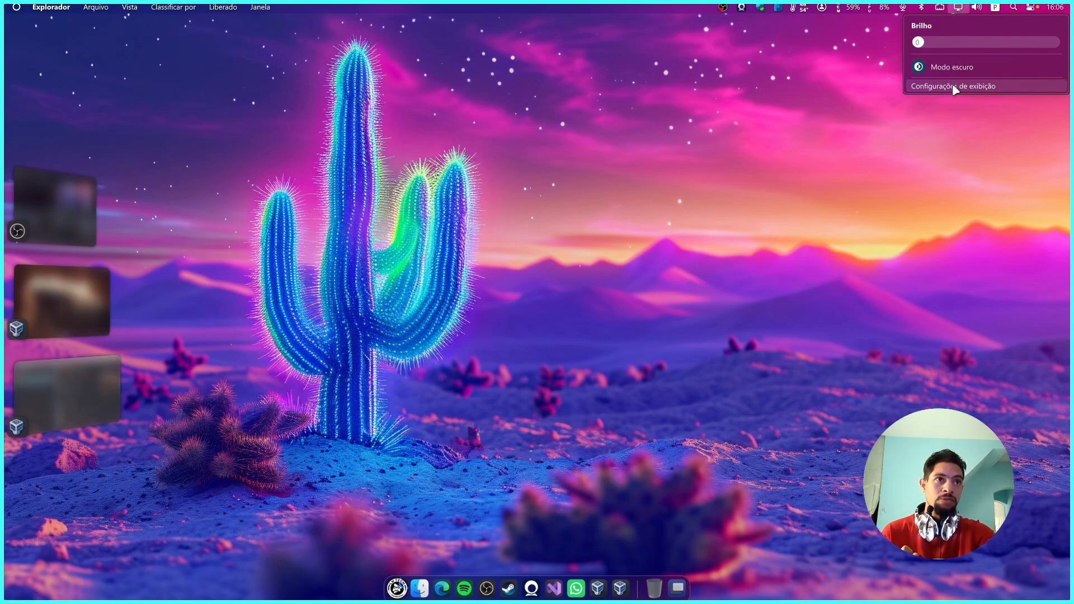
pyautogui.click(888, 122)
pyautogui.click(921, 8)
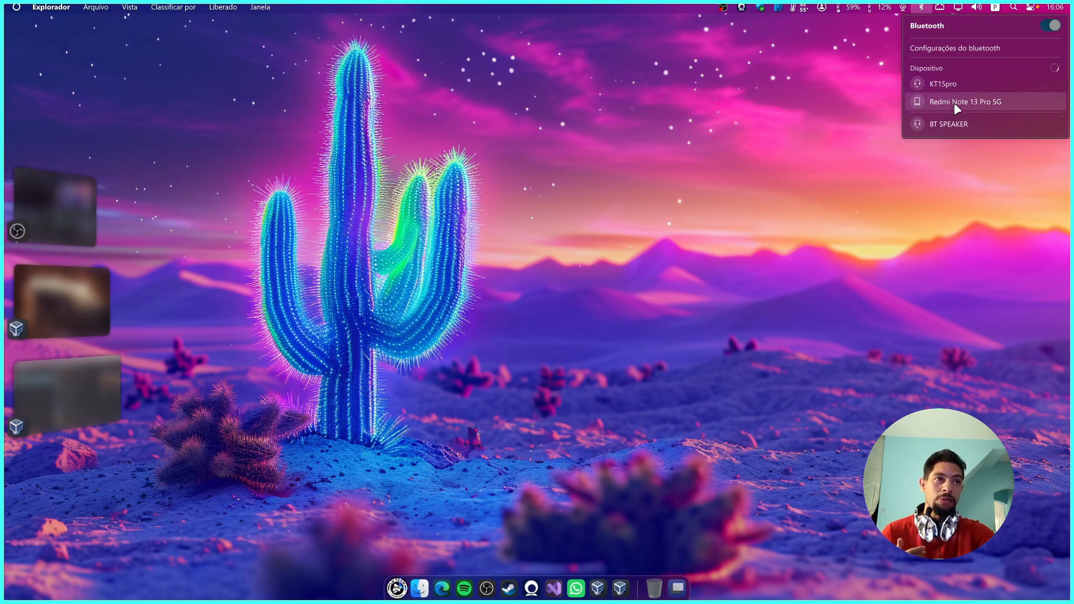
pyautogui.click(868, 105)
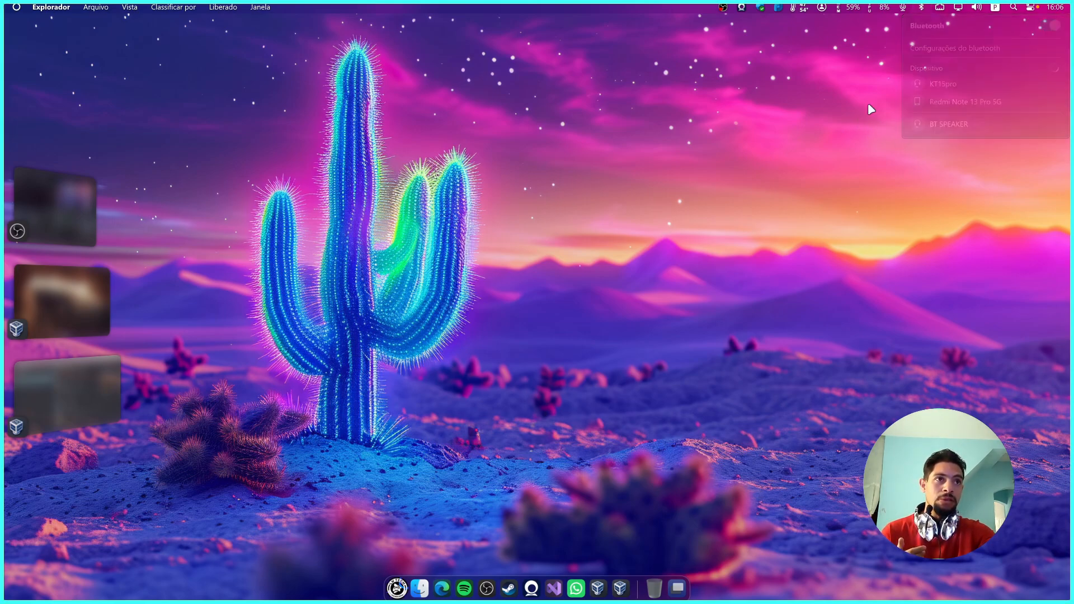
pyautogui.click(903, 6)
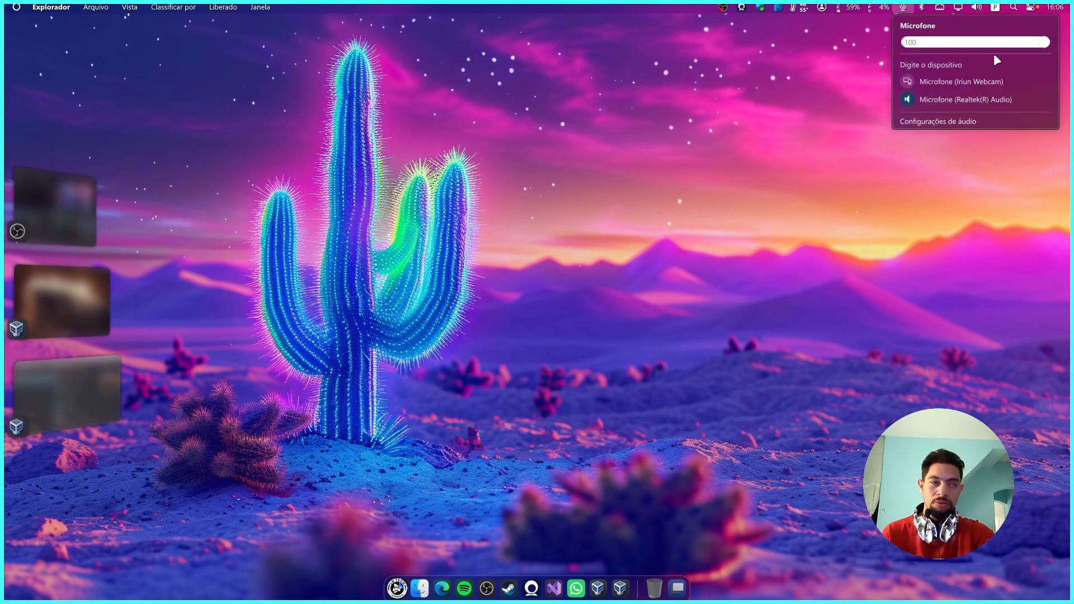
pyautogui.click(933, 85)
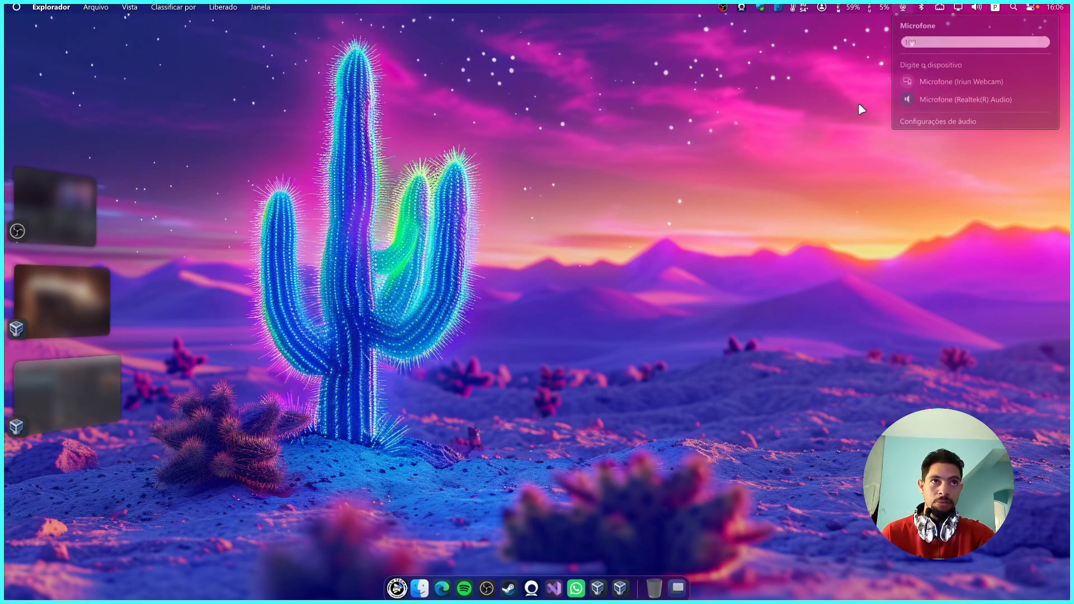
# - Check the CPU usage and memory monitors, including their process lists
pyautogui.click(876, 10)
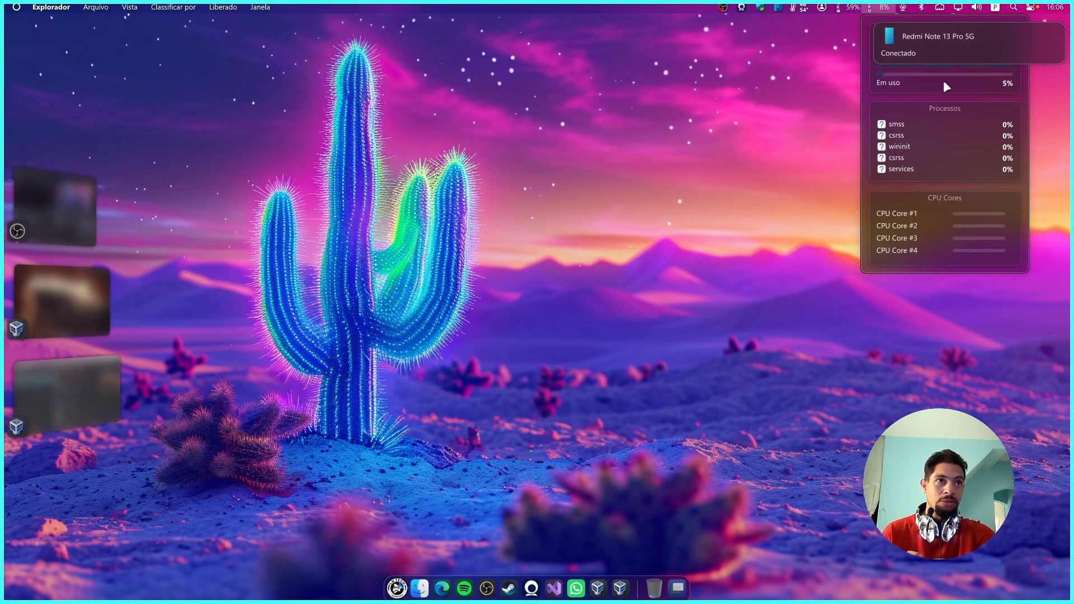
pyautogui.click(840, 59)
pyautogui.click(846, 8)
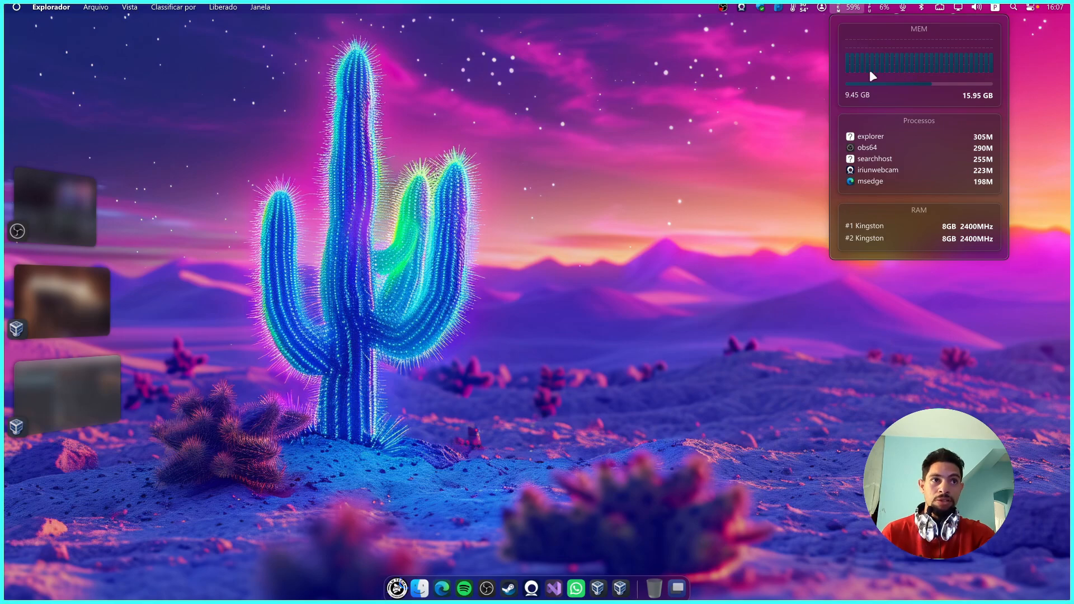
pyautogui.click(781, 112)
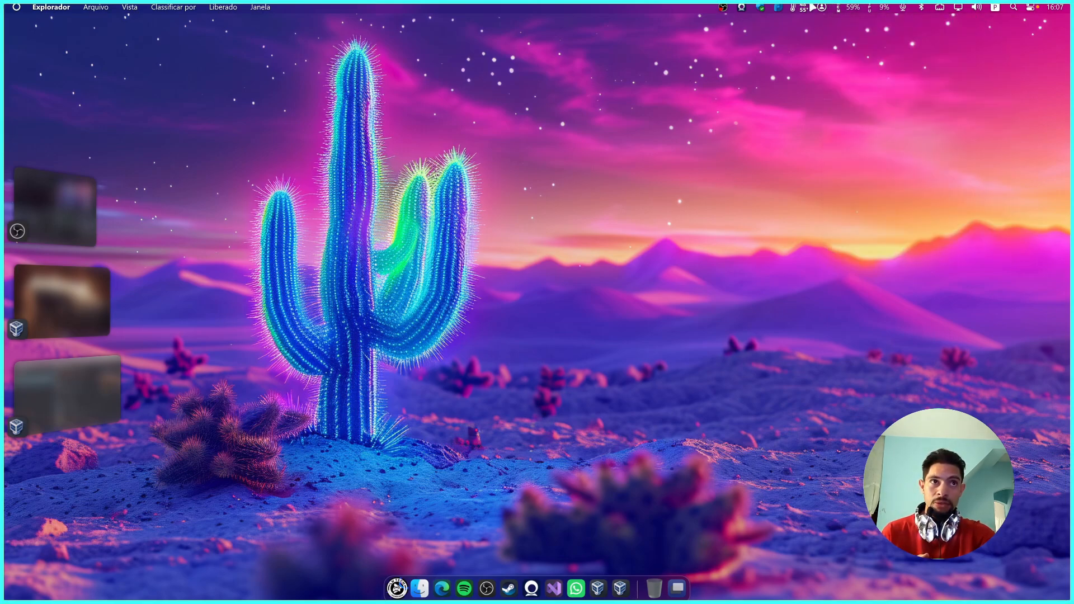
# - View the signed-in account's options and the CPU and GPU temperature readings
pyautogui.click(822, 8)
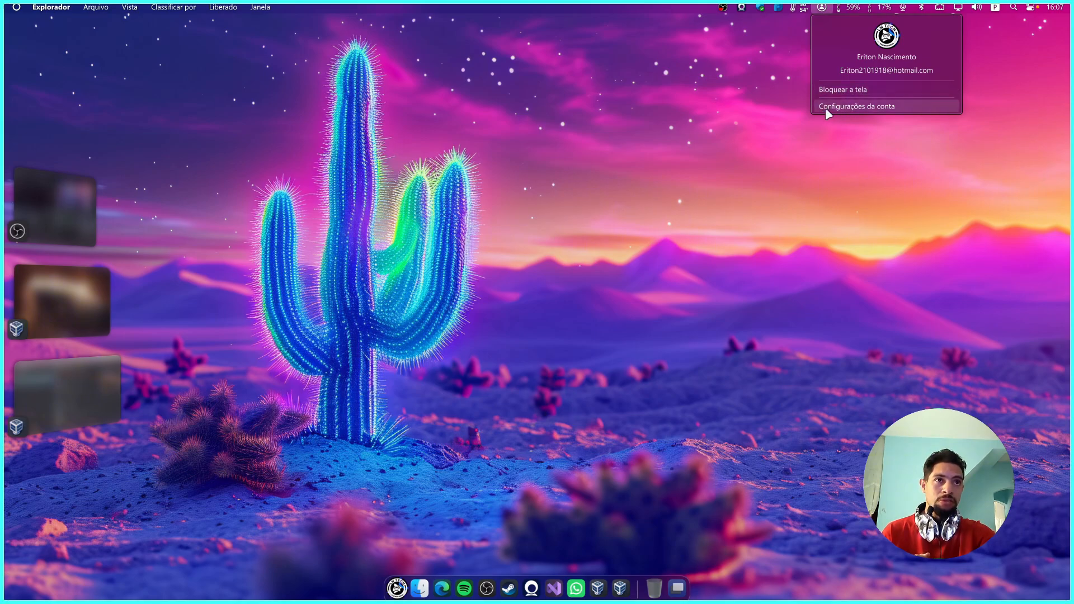
pyautogui.click(782, 115)
pyautogui.click(797, 8)
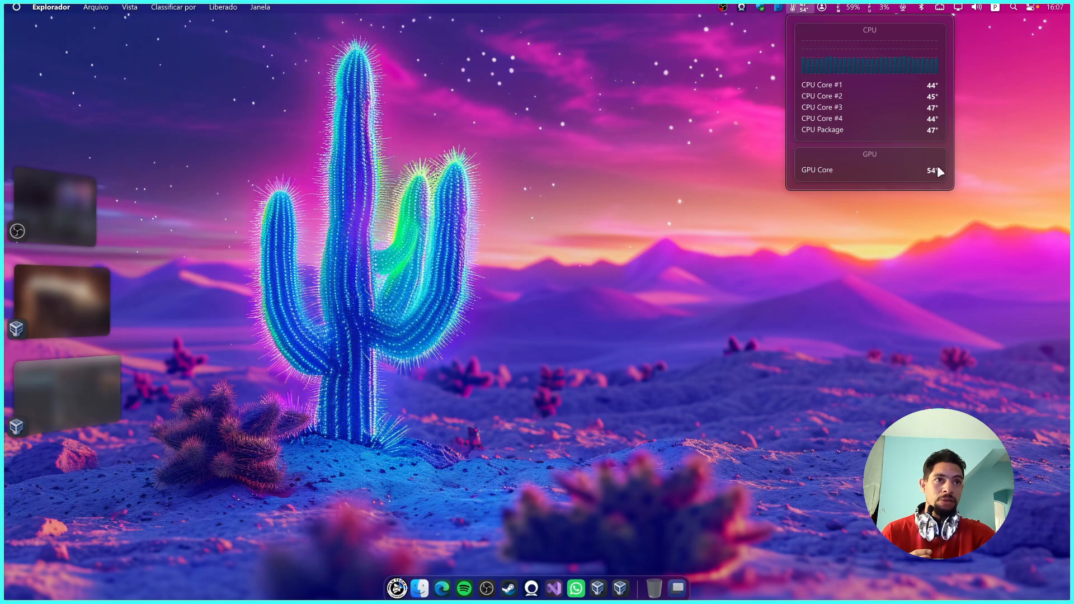
pyautogui.click(627, 257)
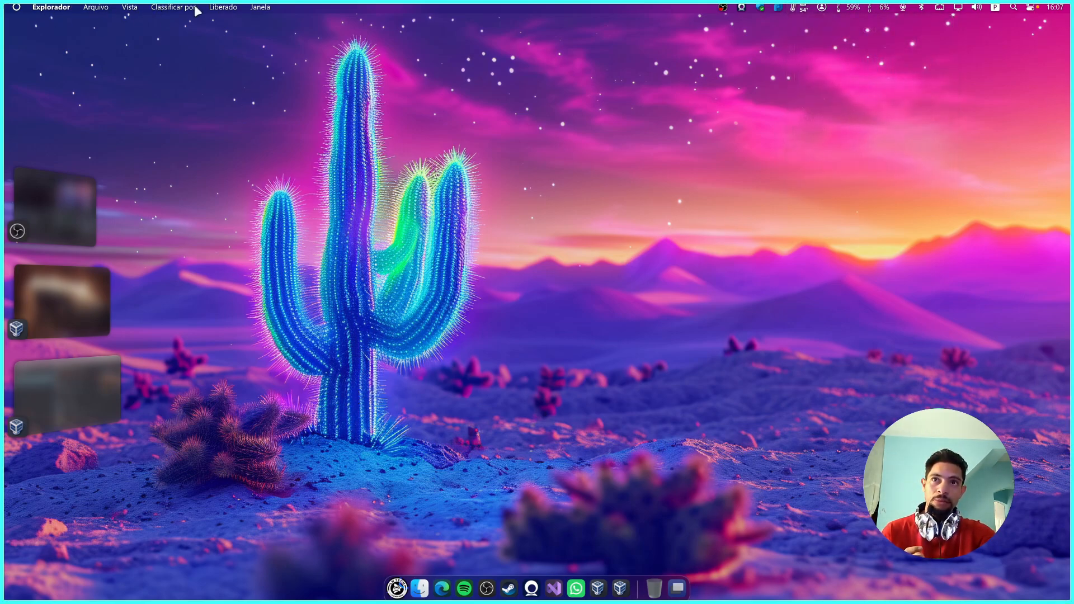
# - Open the Sobre este PC summary, and show the full device and Windows specifications in Configurações
pyautogui.click(16, 7)
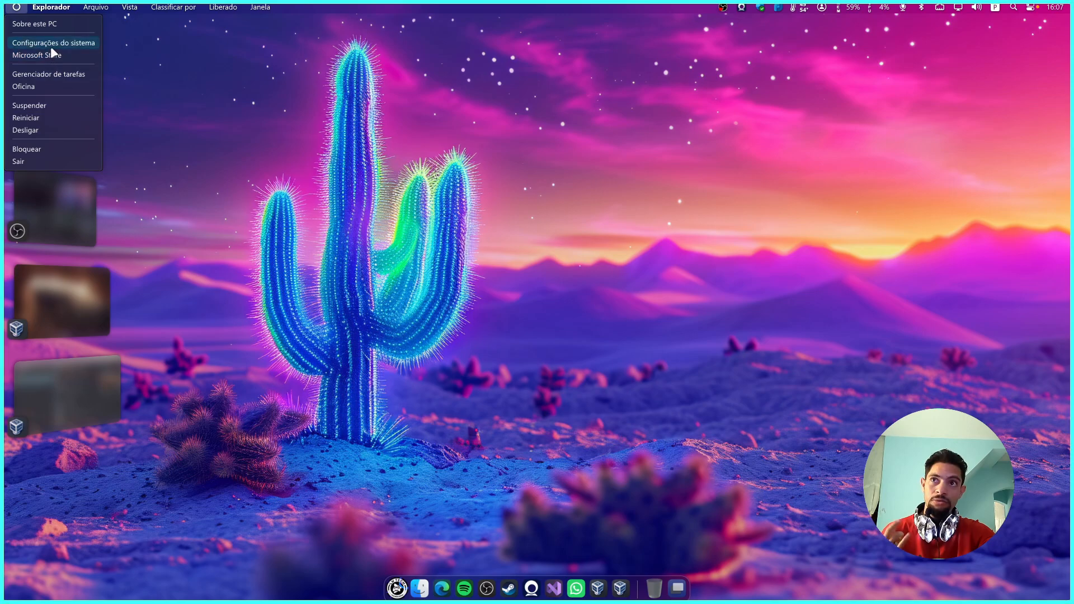
pyautogui.click(41, 24)
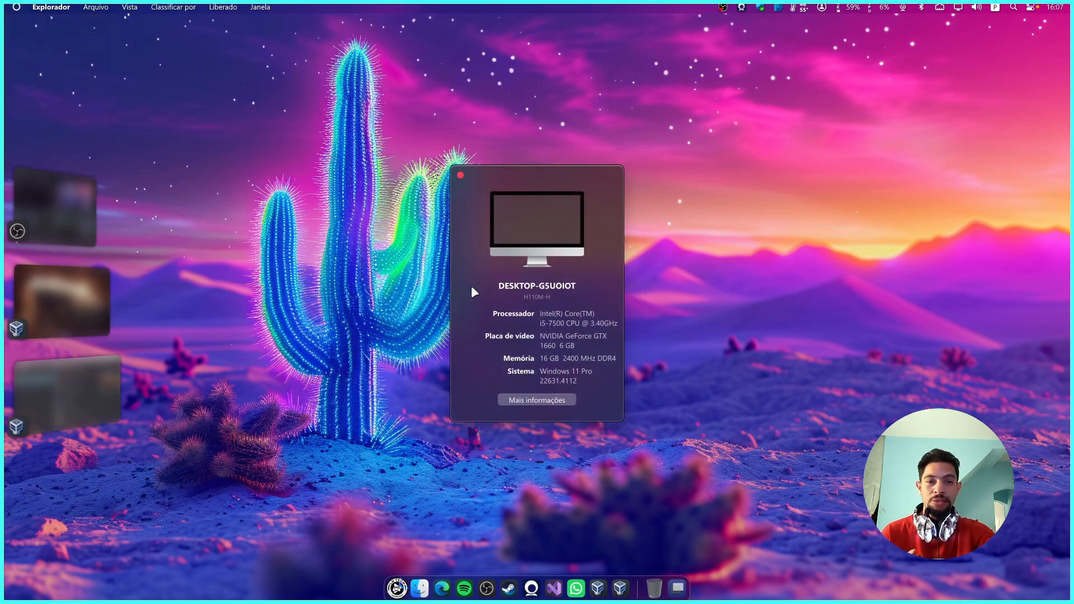
pyautogui.click(535, 401)
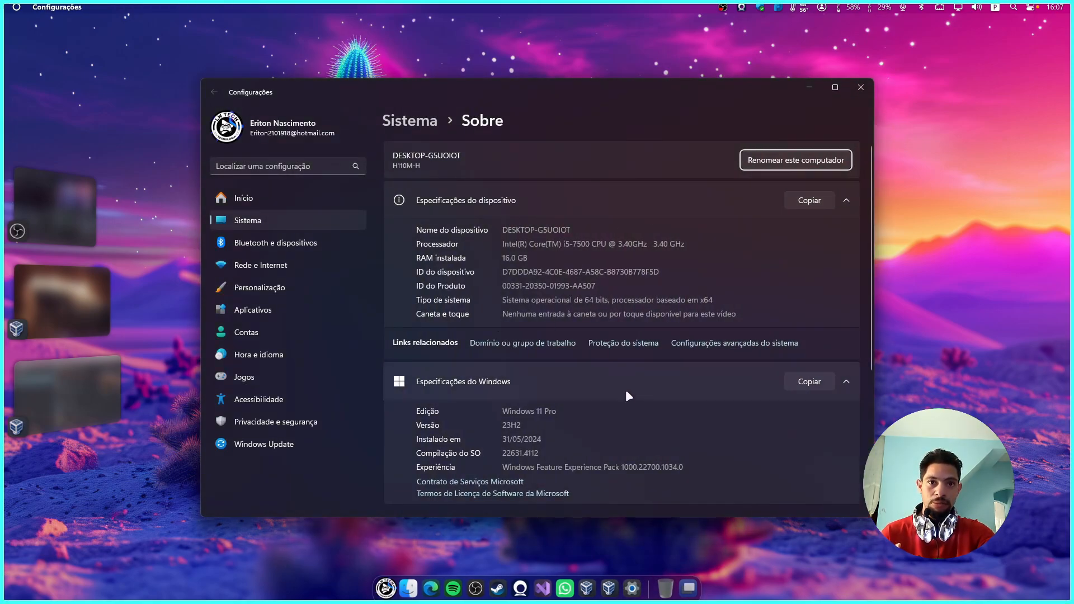
# - Review the device and Windows specifications, and close Configurações
pyautogui.scroll(-3, 624, 392)
pyautogui.scroll(4, 617, 378)
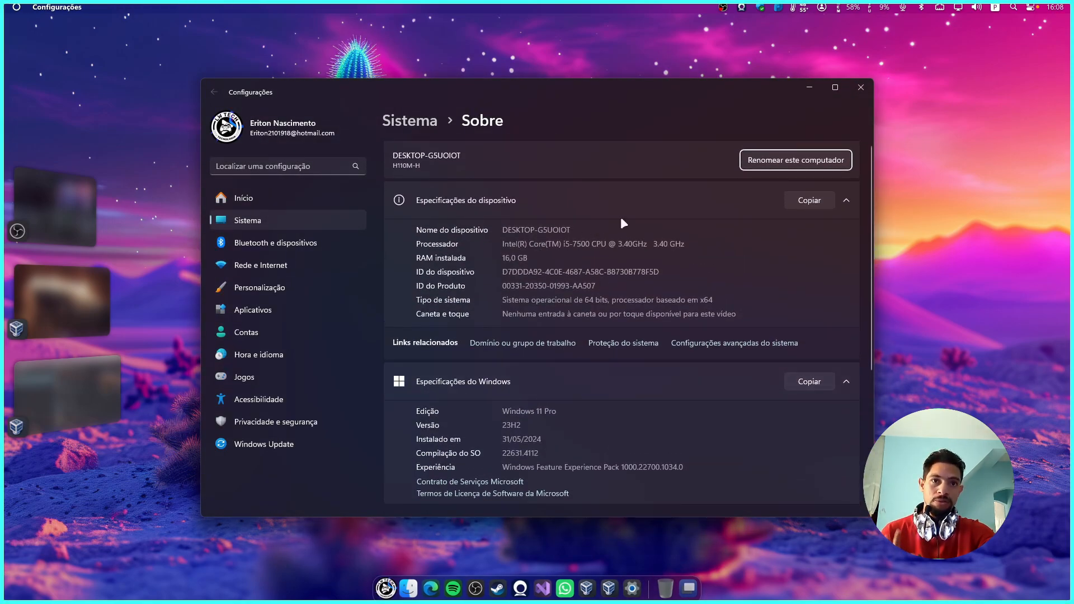
pyautogui.click(857, 90)
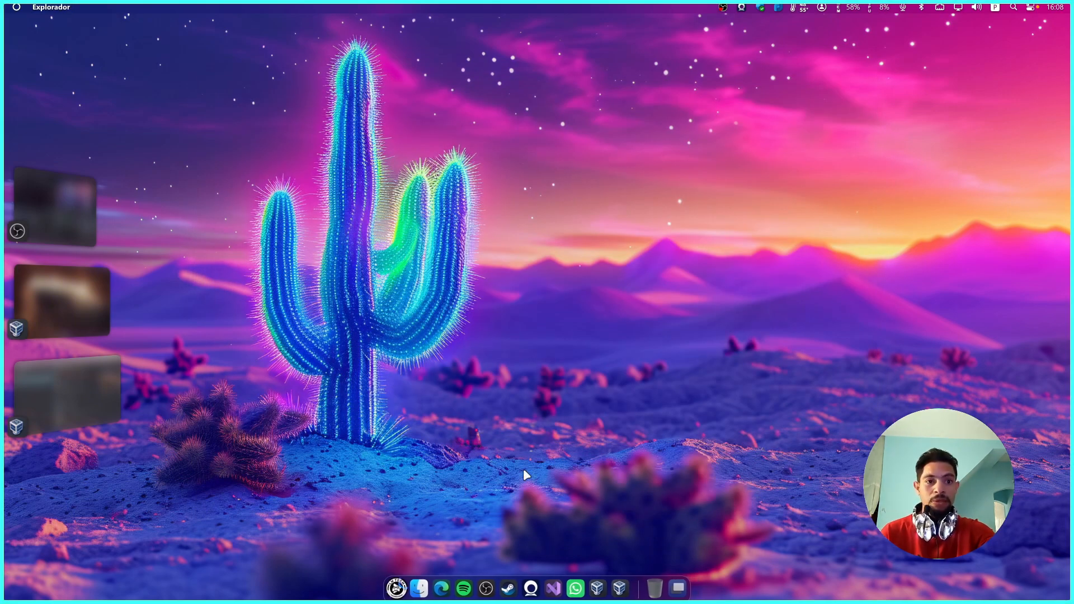
pyautogui.click(402, 589)
pyautogui.click(402, 589)
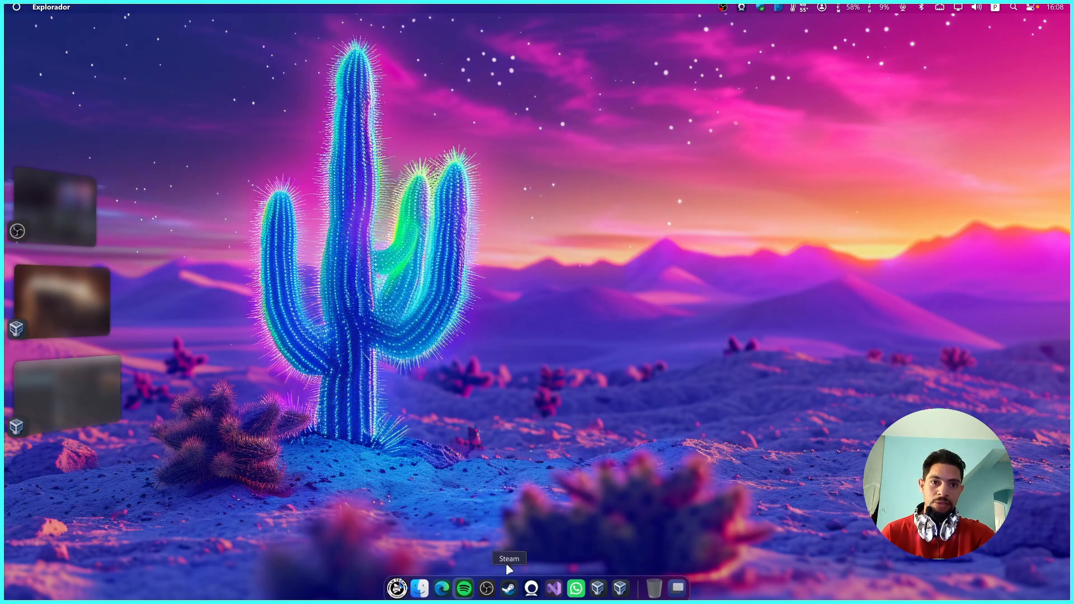
# - Examine which function icons can be added to the dock, and close the dialog without adding one
pyautogui.rightClick(640, 588)
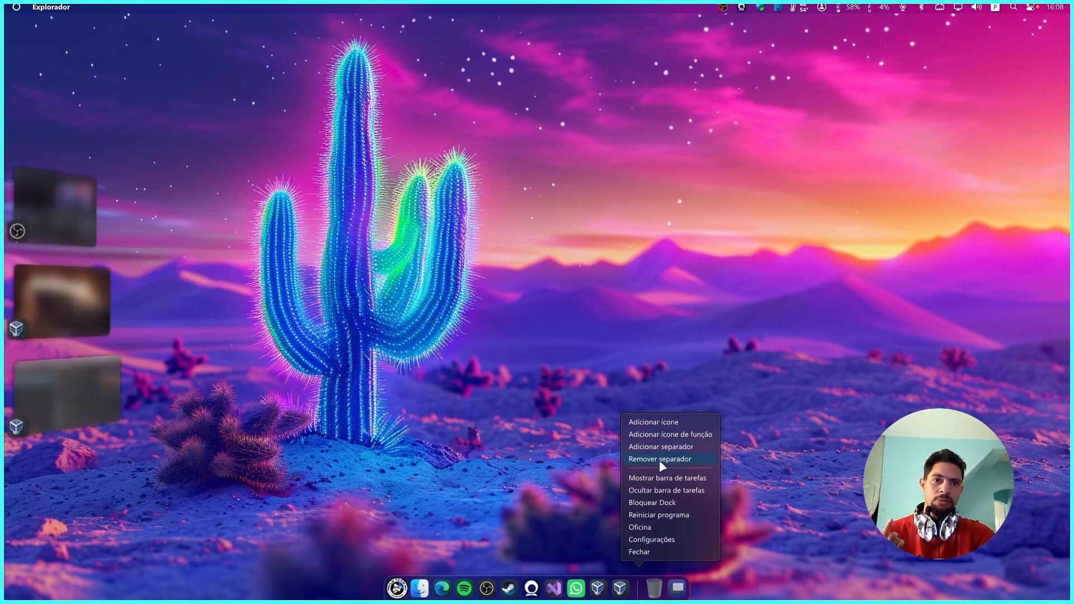
pyautogui.click(677, 435)
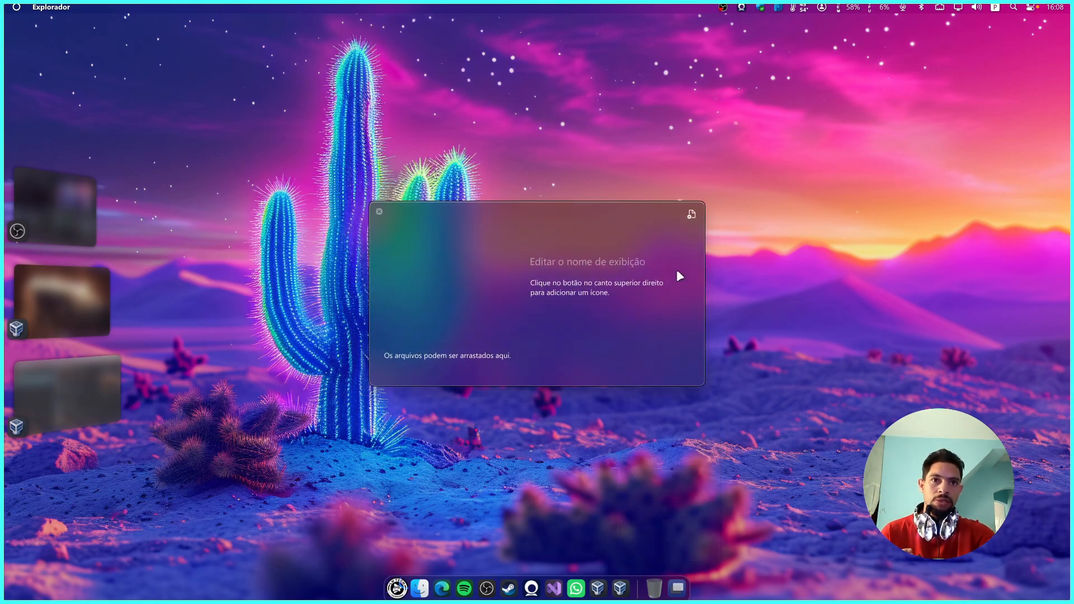
pyautogui.click(692, 216)
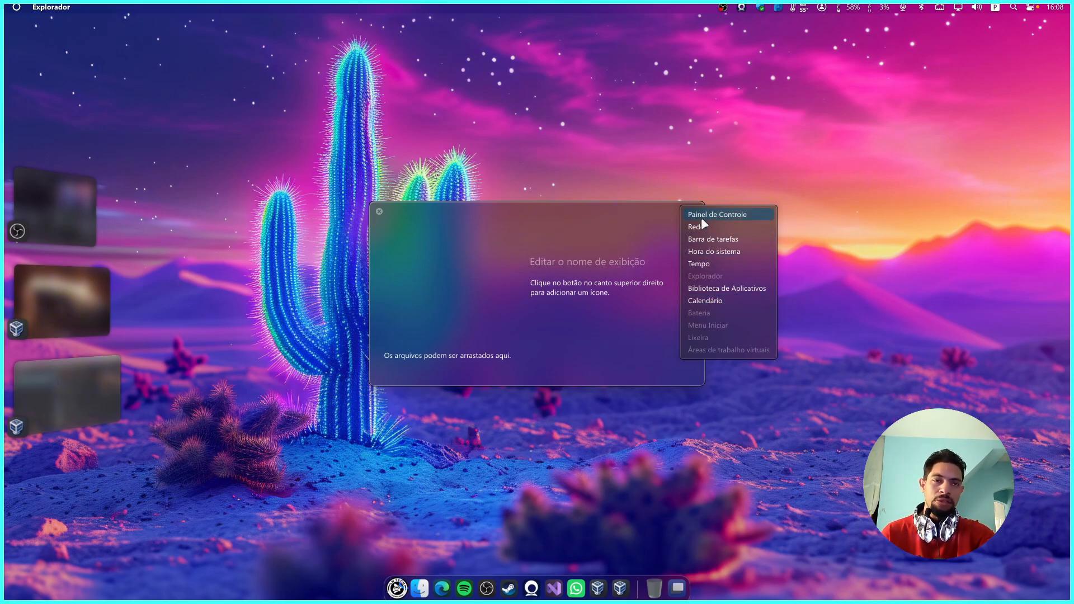
pyautogui.click(612, 237)
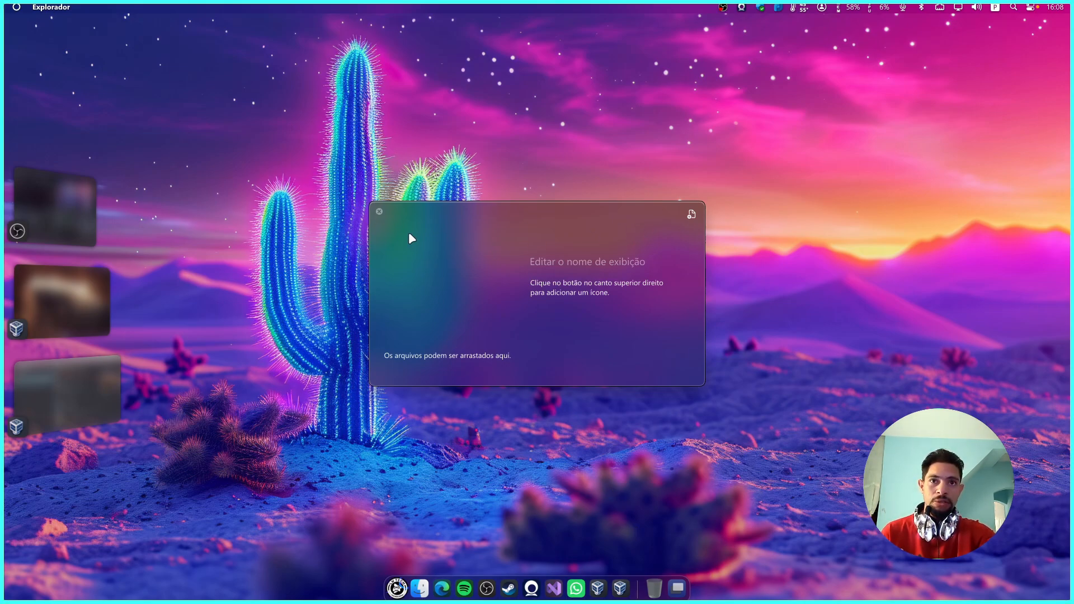
pyautogui.click(380, 212)
# - Open the MyDockFinder settings from the dock and browse the available MyDock and MyFinder categories
pyautogui.rightClick(639, 581)
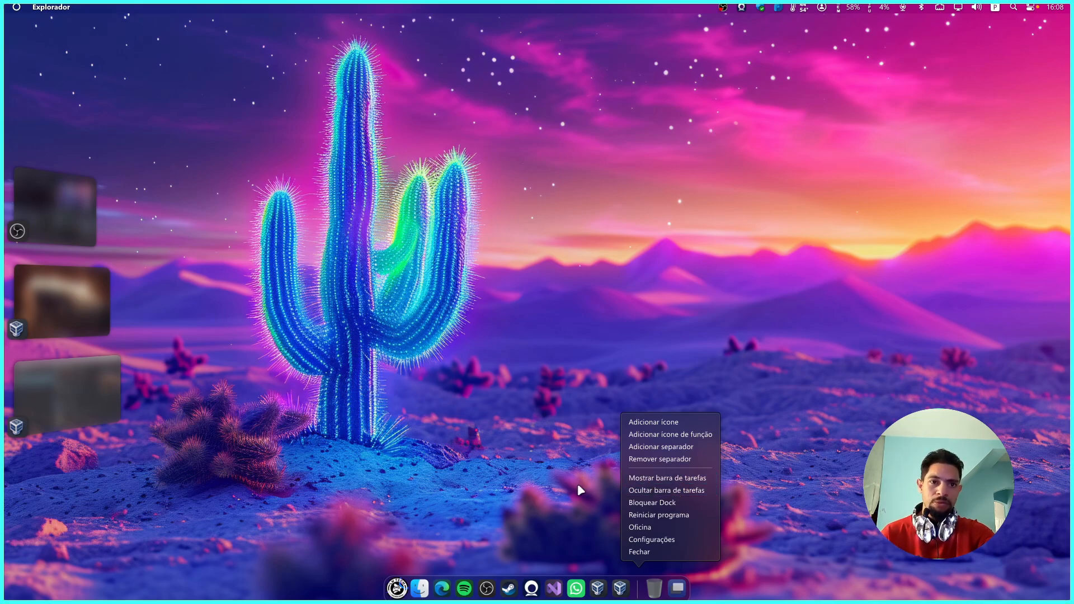
pyautogui.click(646, 539)
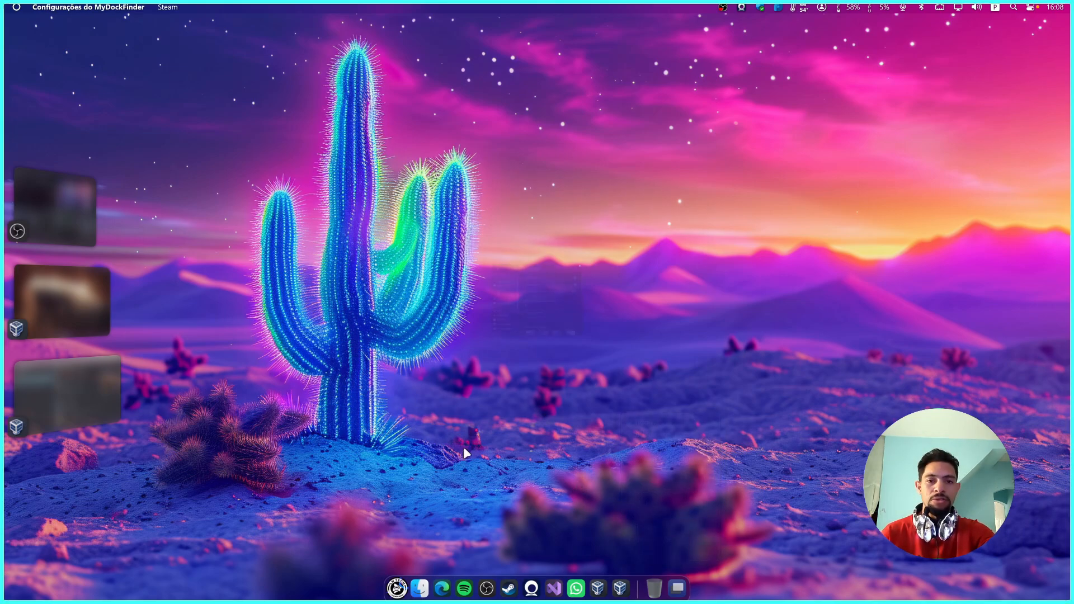
pyautogui.scroll(-5, 418, 366)
pyautogui.scroll(5, 421, 381)
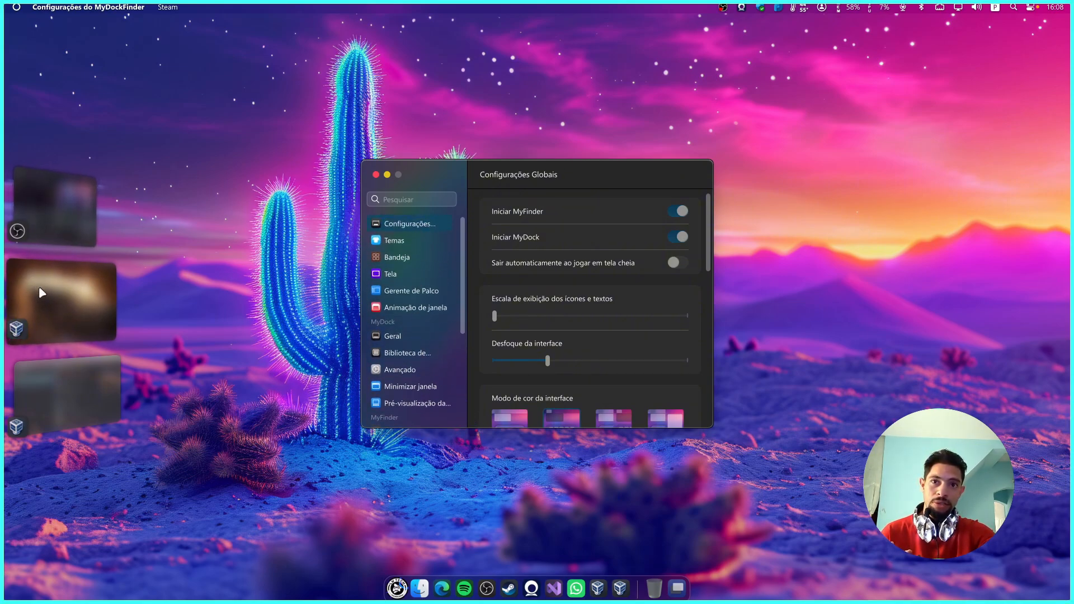
pyautogui.scroll(-5, 394, 297)
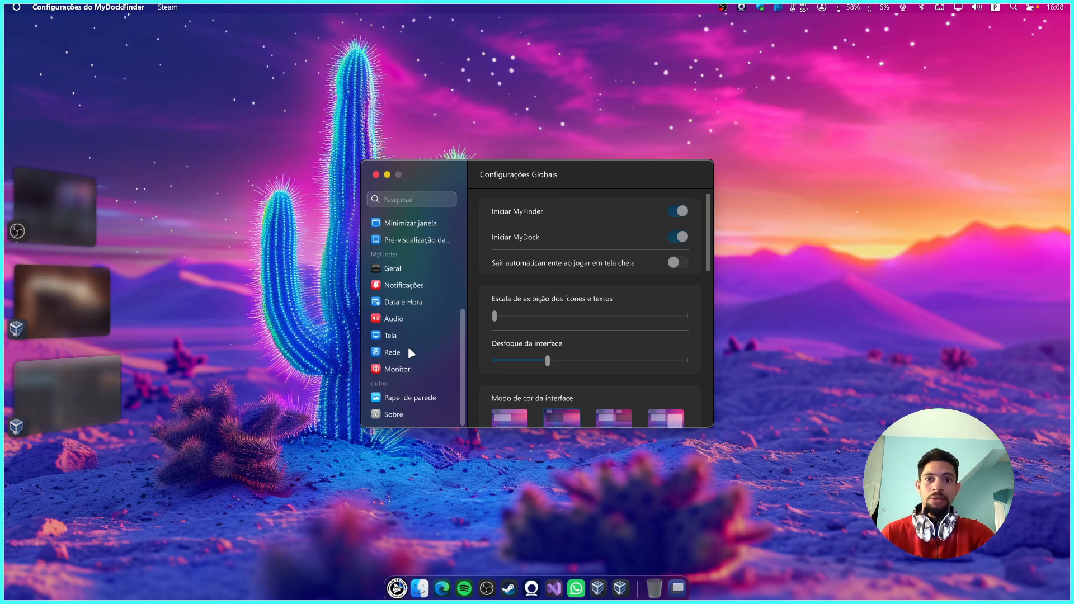
pyautogui.scroll(4, 408, 282)
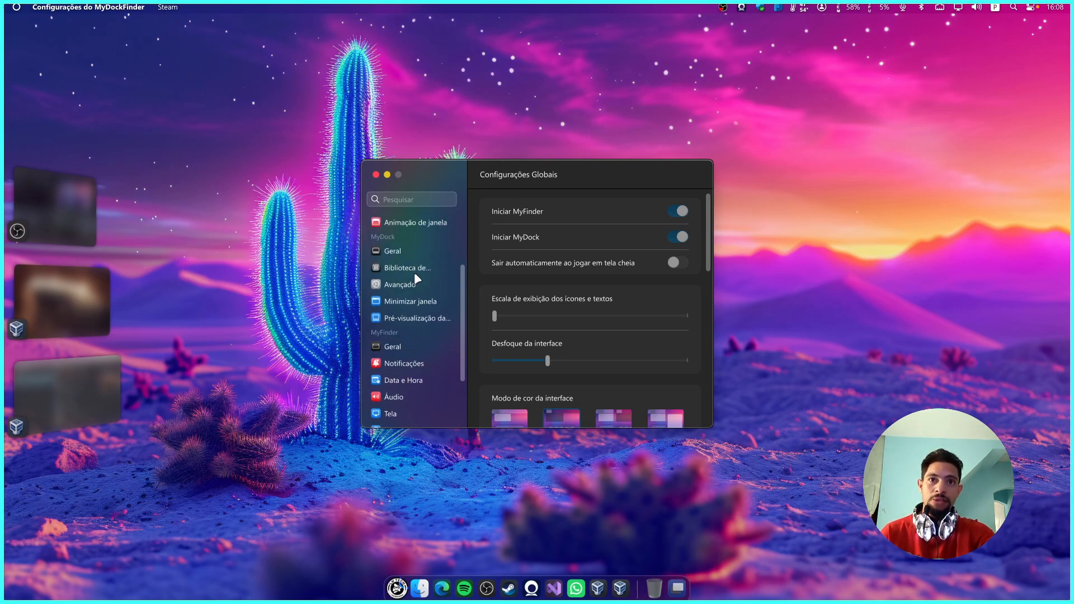
# - Examine the Gerente de Palco settings, including the Stage Manager shortcut, activation and window list options
pyautogui.click(407, 264)
pyautogui.scroll(-10, 478, 346)
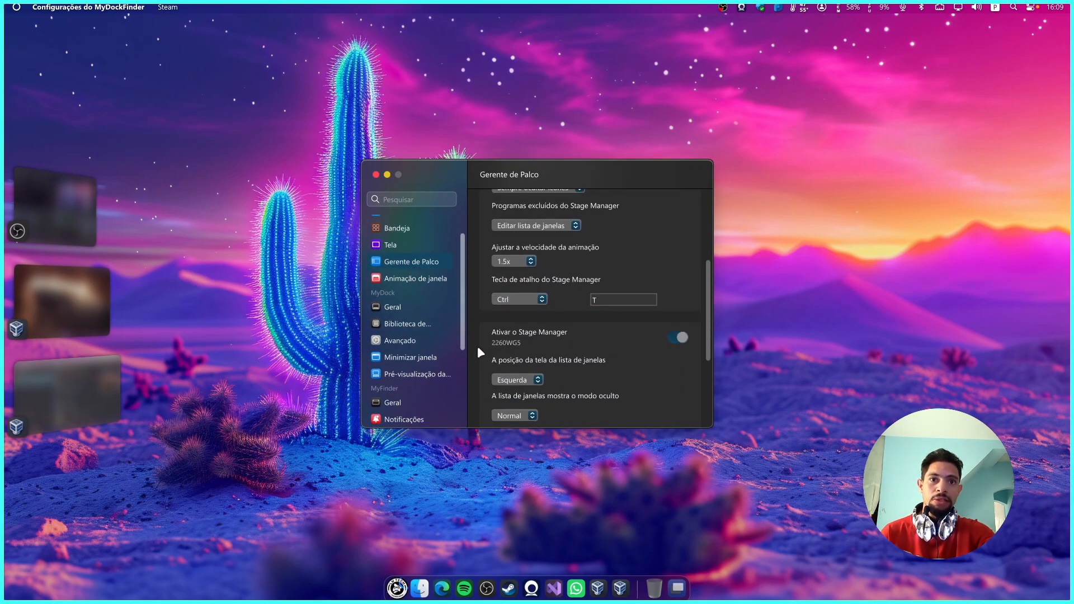
pyautogui.scroll(1, 667, 257)
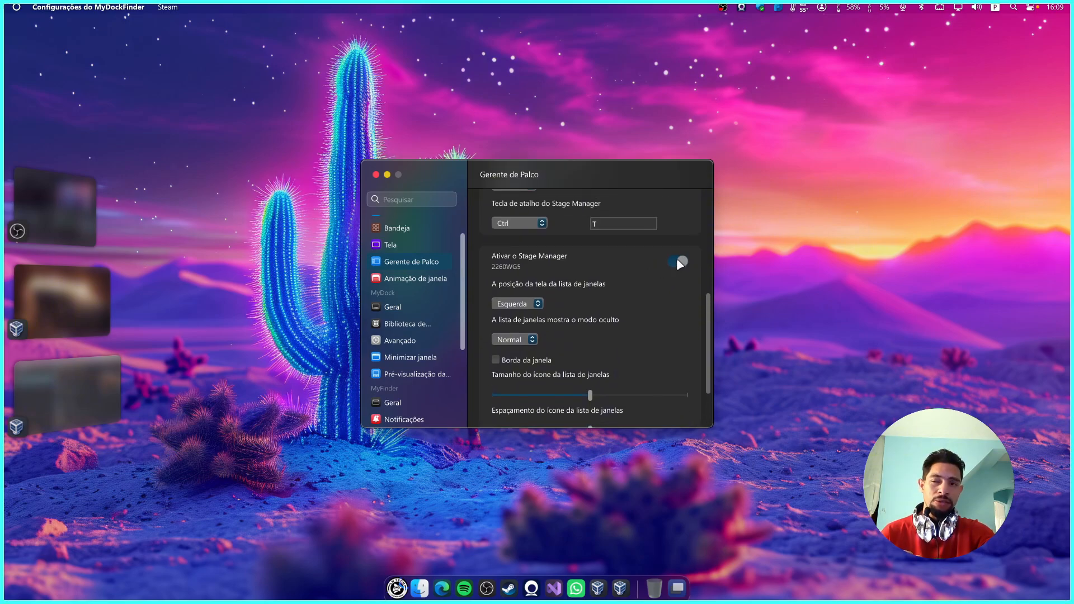
pyautogui.scroll(3, 650, 269)
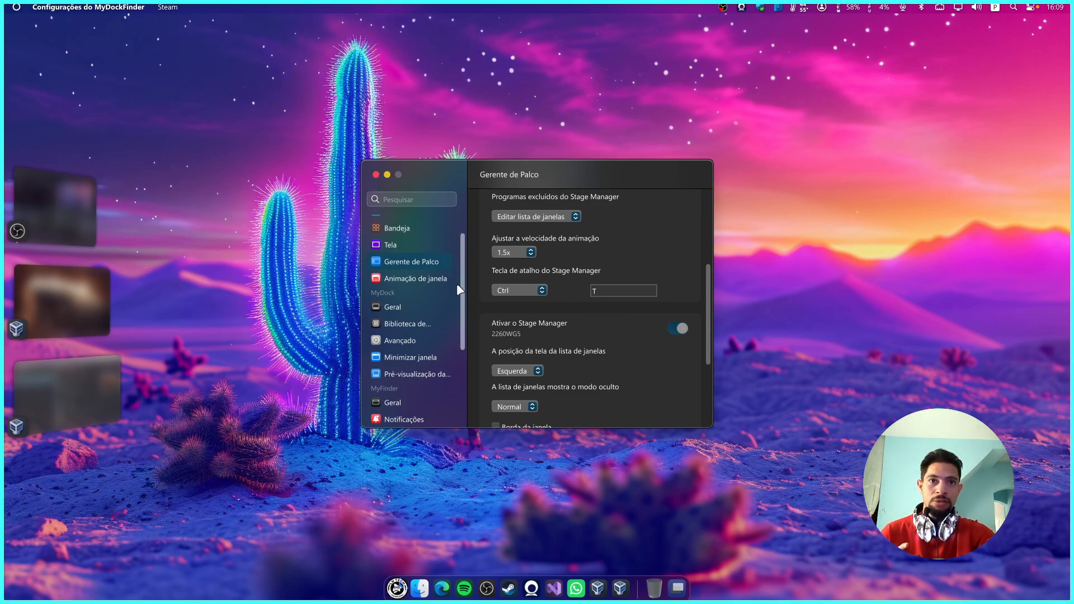
pyautogui.scroll(6, 478, 290)
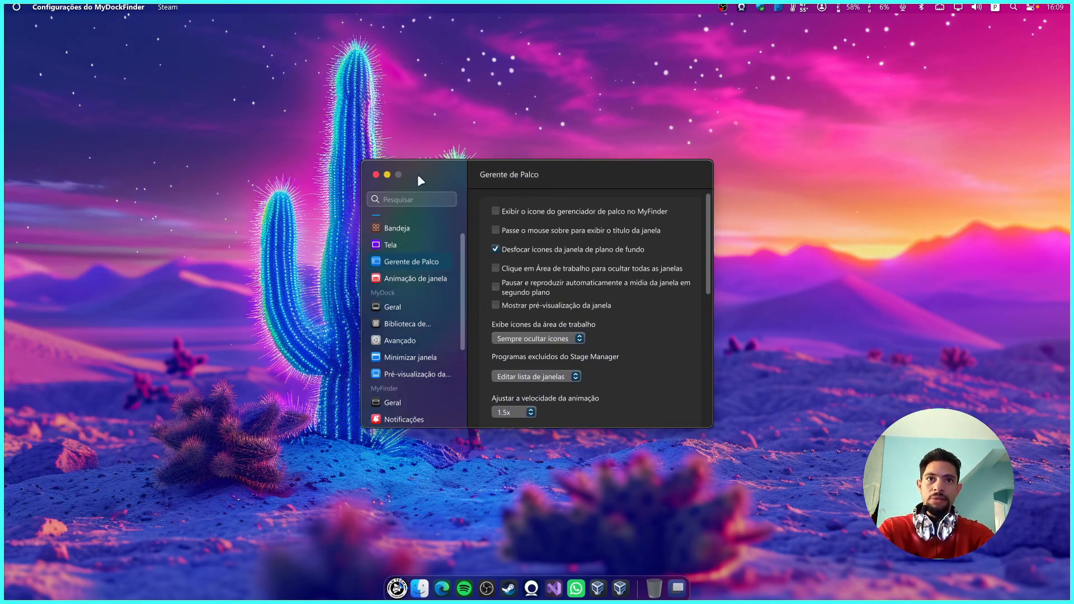
# - Demonstrate showing and hiding the Explorador window from the dock, and close it
pyautogui.click(419, 588)
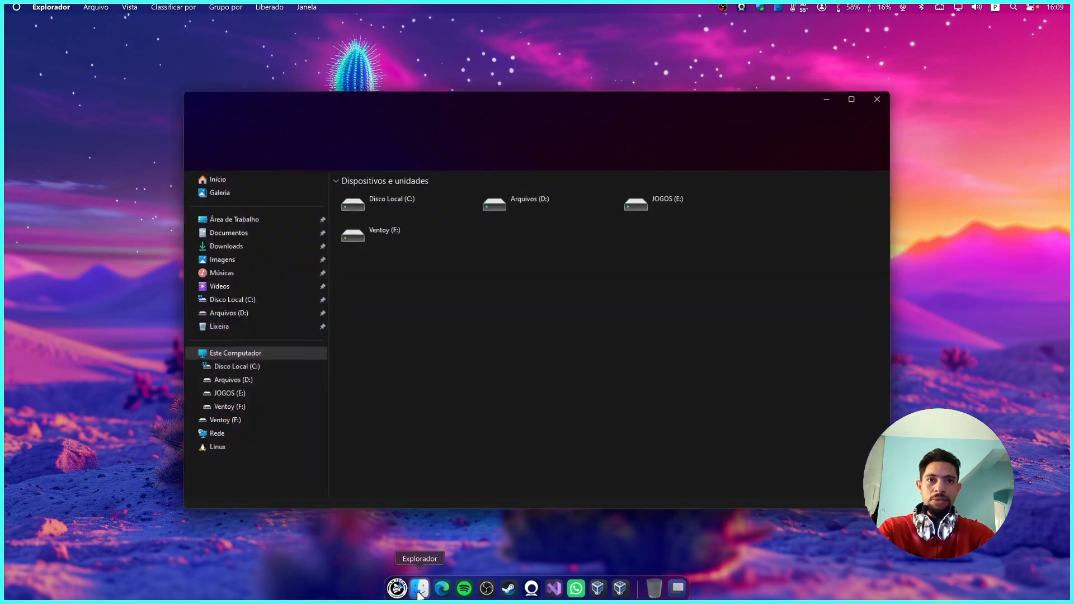
pyautogui.click(419, 588)
pyautogui.click(419, 589)
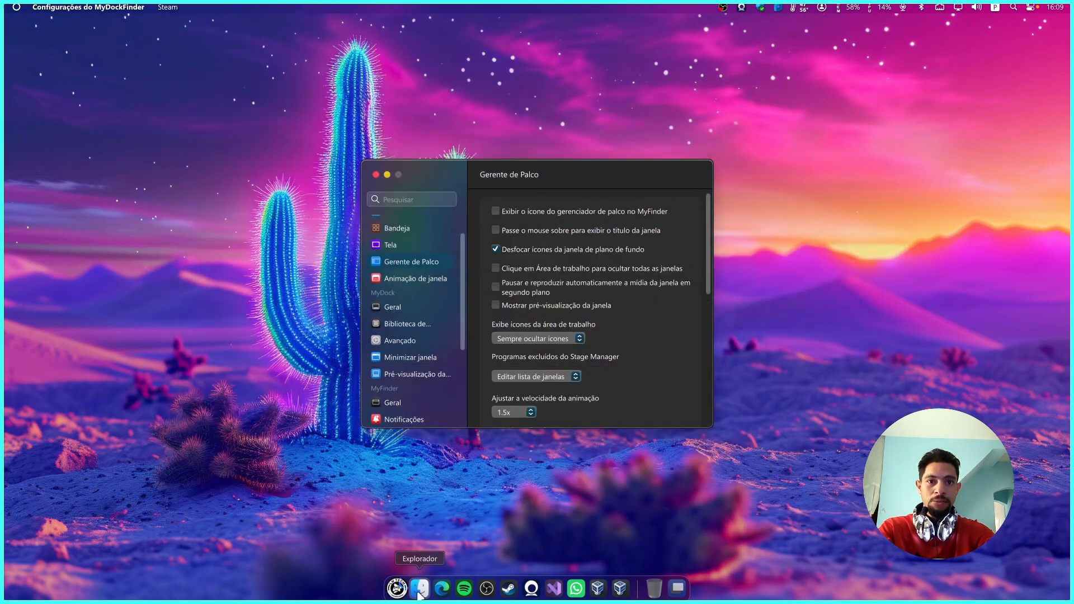
pyautogui.click(419, 588)
pyautogui.click(878, 99)
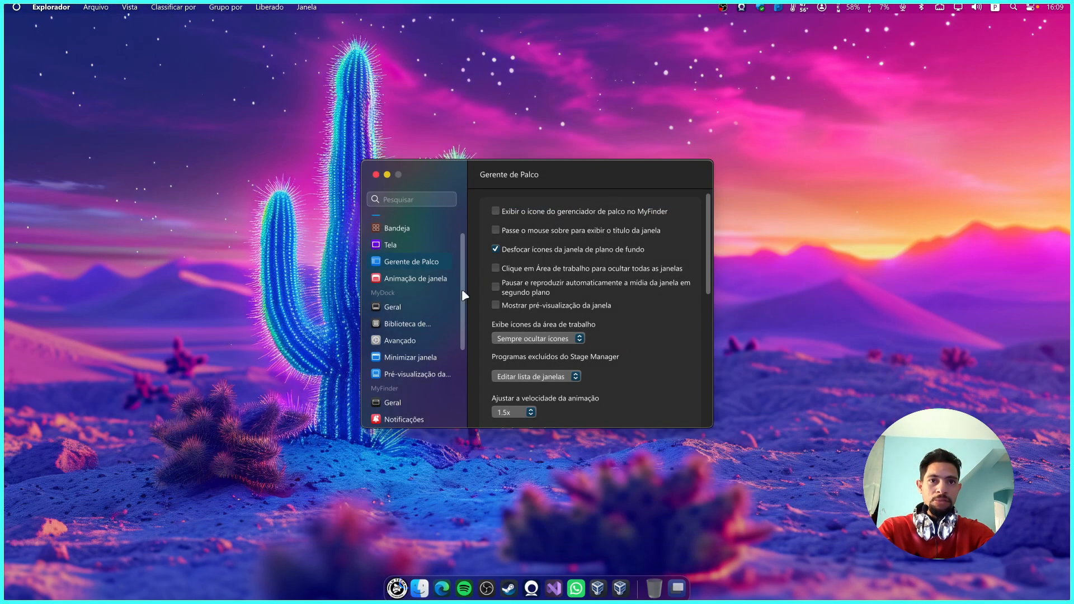
# - Close the MyDockFinder settings, and briefly show Este Computador in Explorador before closing it
pyautogui.click(376, 175)
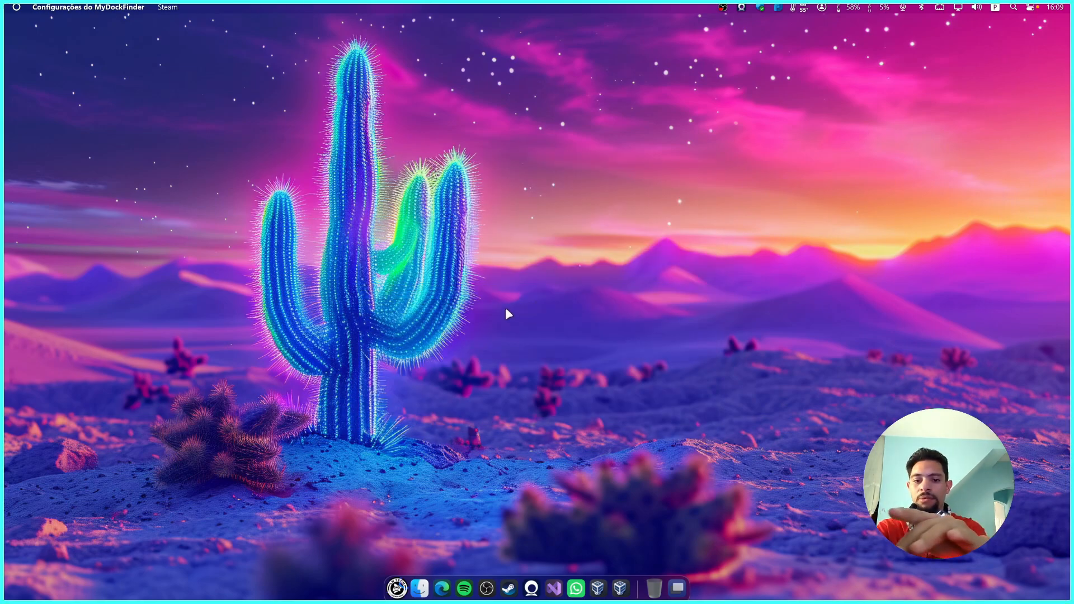
pyautogui.click(421, 585)
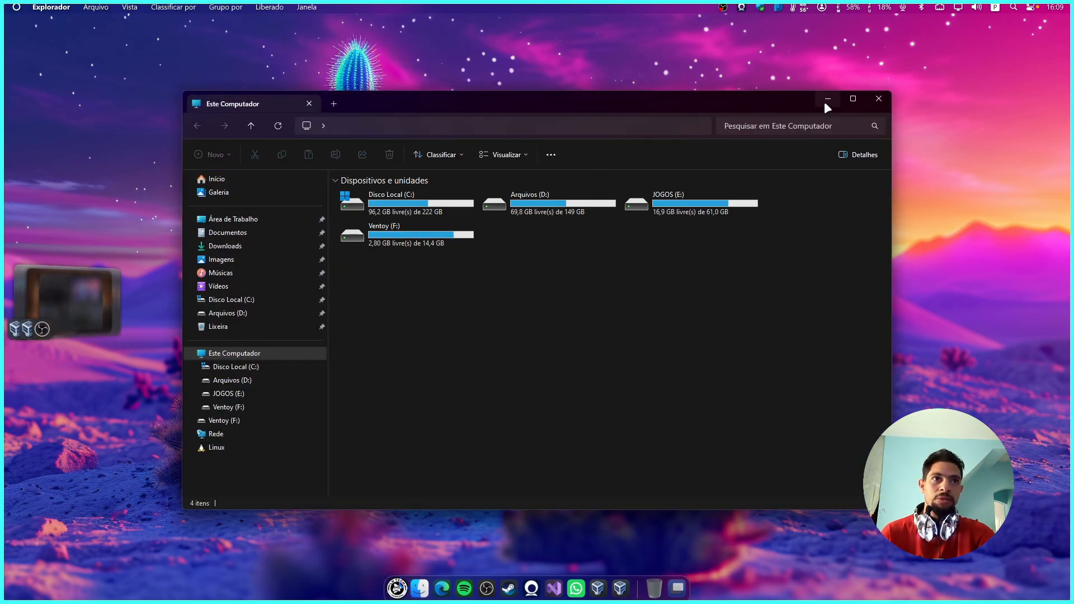
pyautogui.click(877, 99)
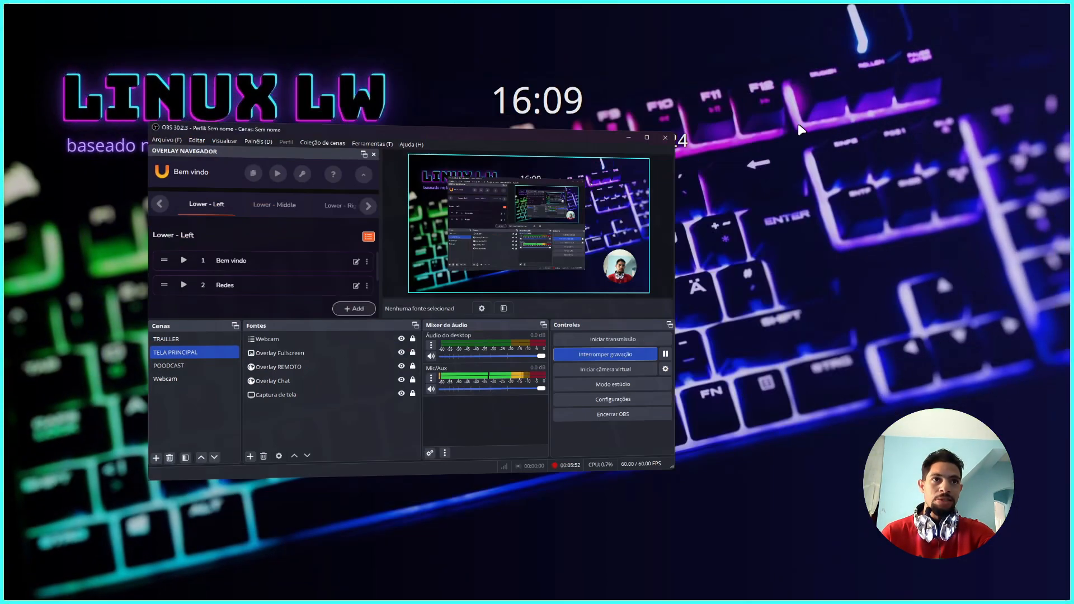
# - Minimize the full-screen Linux LW virtual machine and the VirtualBox Manager window
pyautogui.moveTo(691, 547)
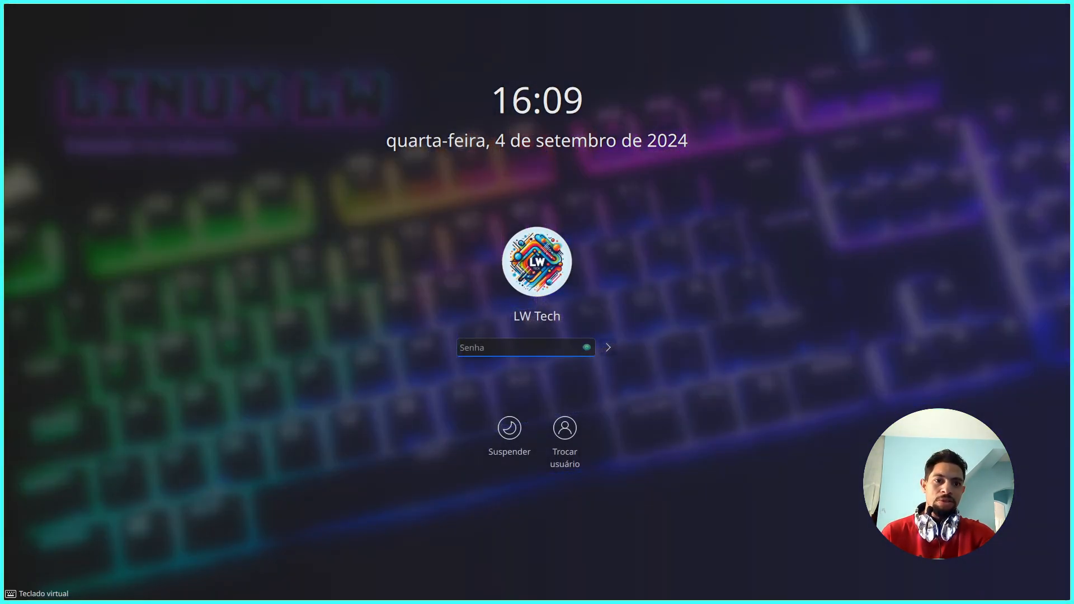
pyautogui.click(657, 595)
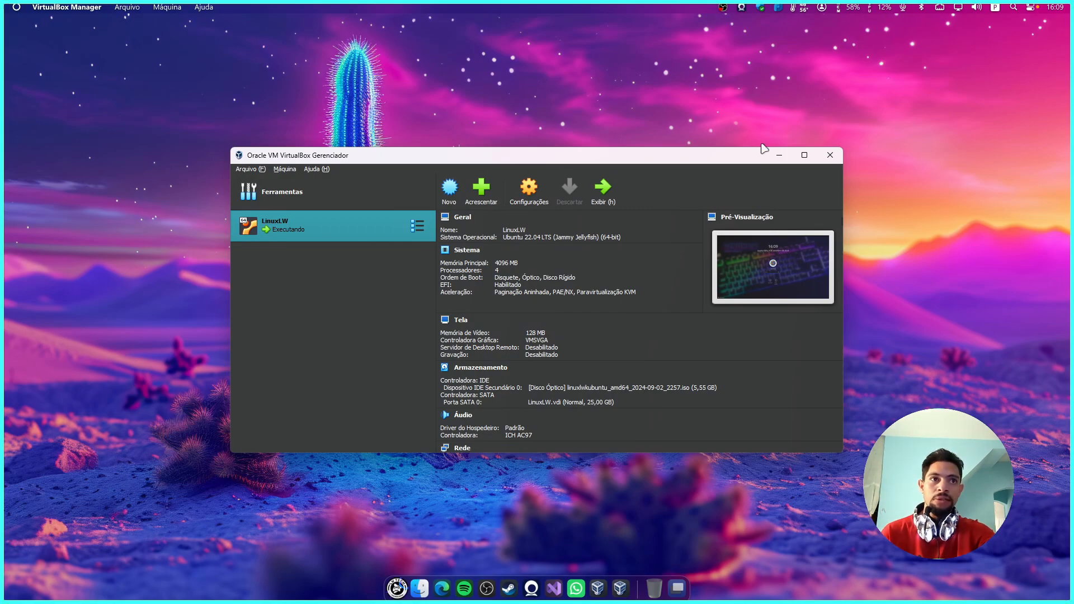
pyautogui.click(779, 155)
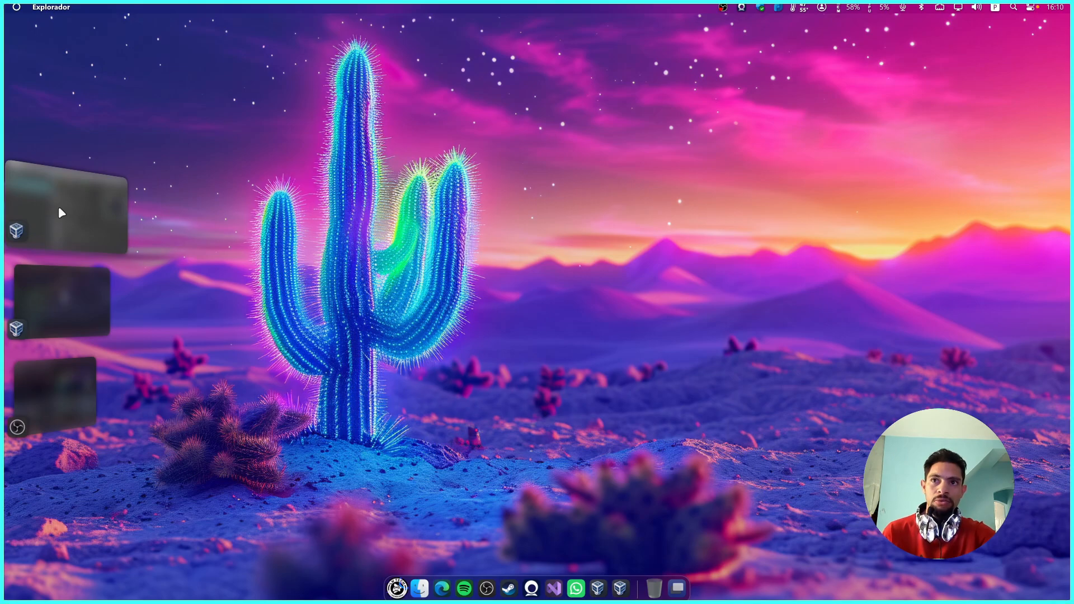
# - Switch to the Linux LW virtual machine and unlock its session with the account password
pyautogui.click(60, 309)
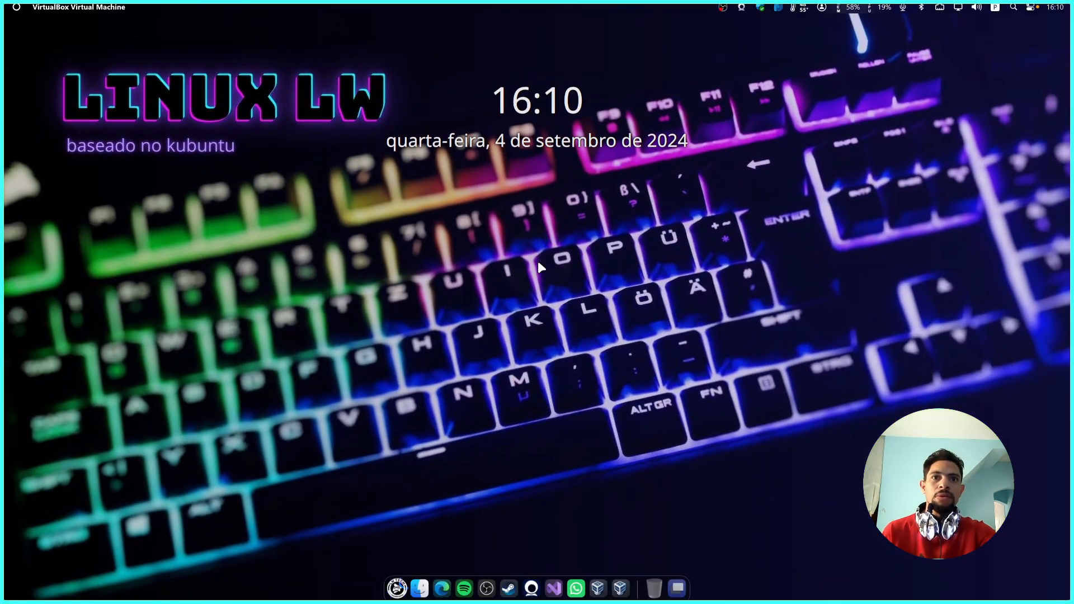
pyautogui.write('•••')
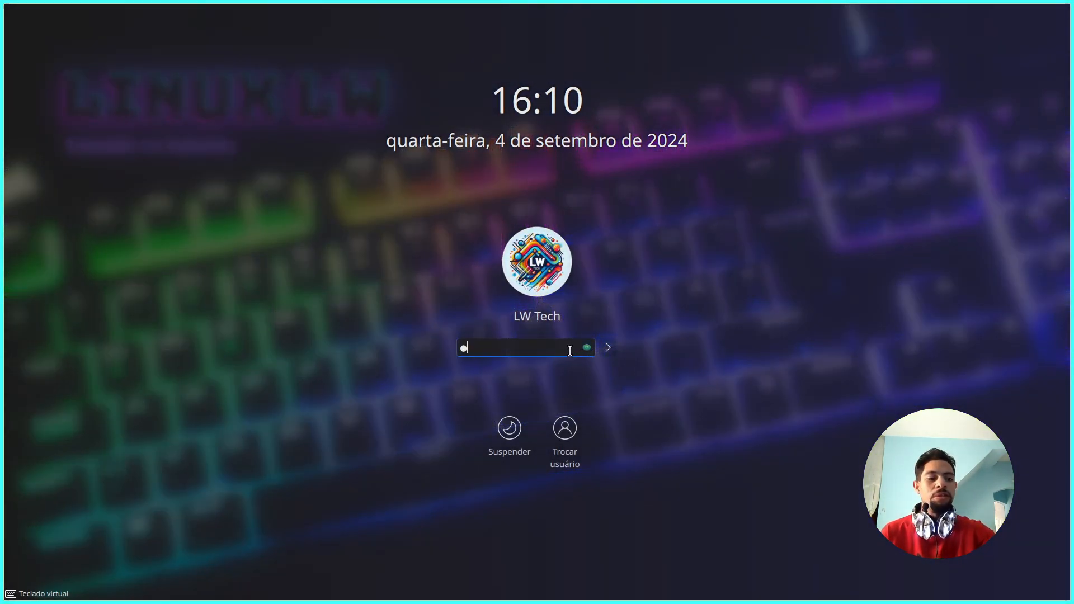
pyautogui.press('Return')
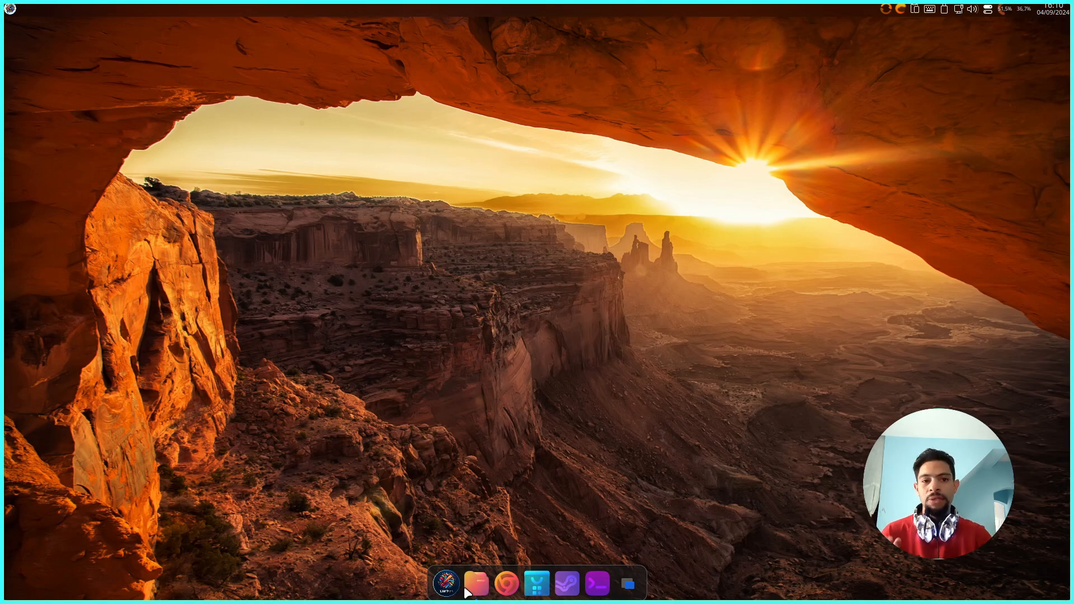
# - Show the Linux desktop's open-window overview, bring up the Dolphin file manager, and close it
pyautogui.click(626, 586)
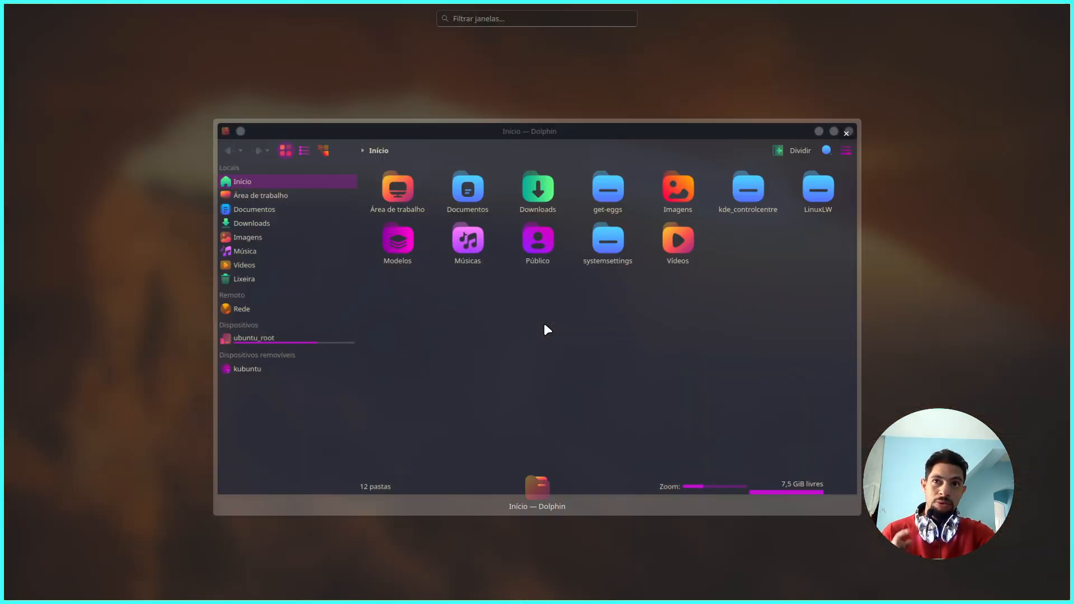
pyautogui.click(808, 277)
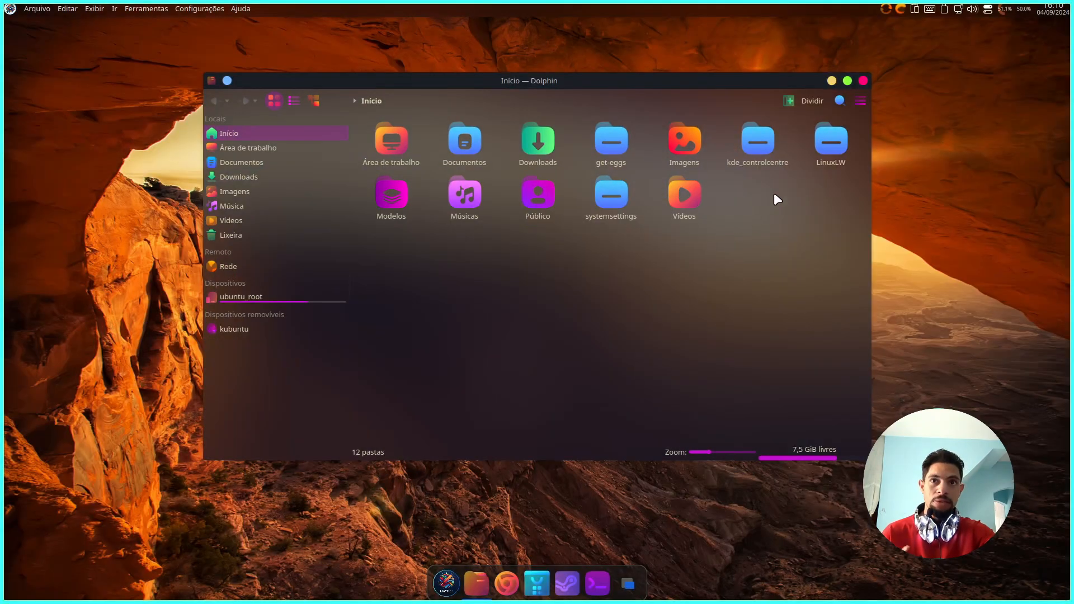
pyautogui.click(862, 81)
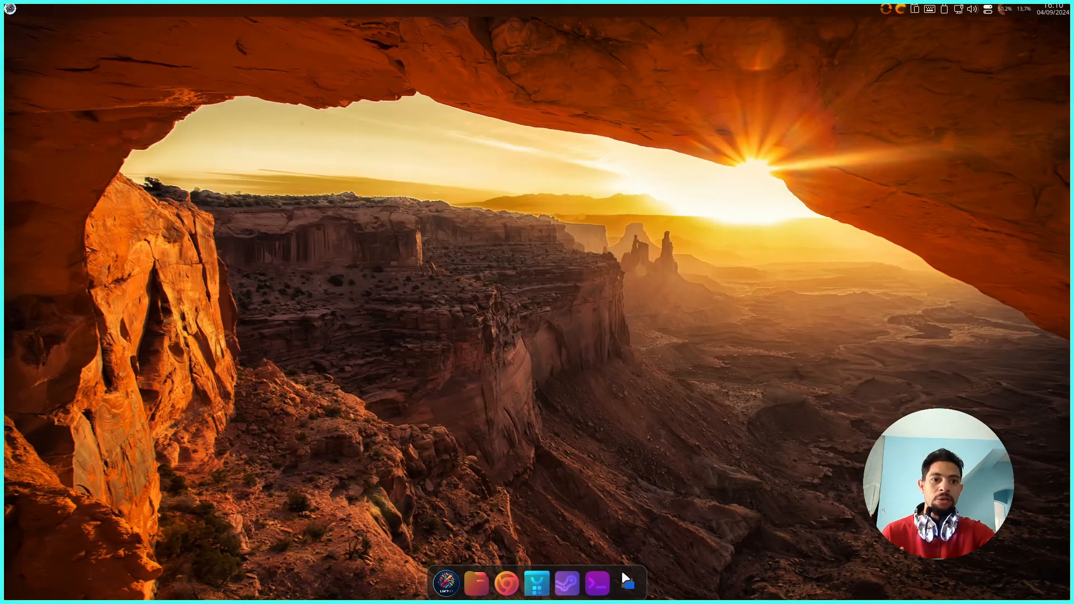
# - View the Linux application launcher's categories and the programs under Sistema, and leave the launcher
pyautogui.click(446, 583)
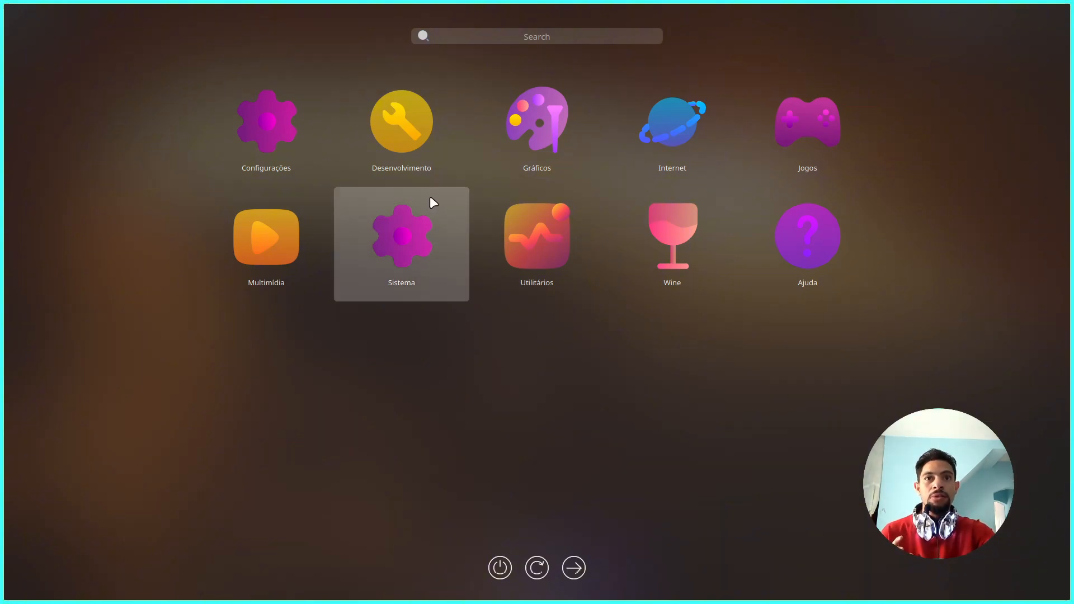
pyautogui.click(420, 213)
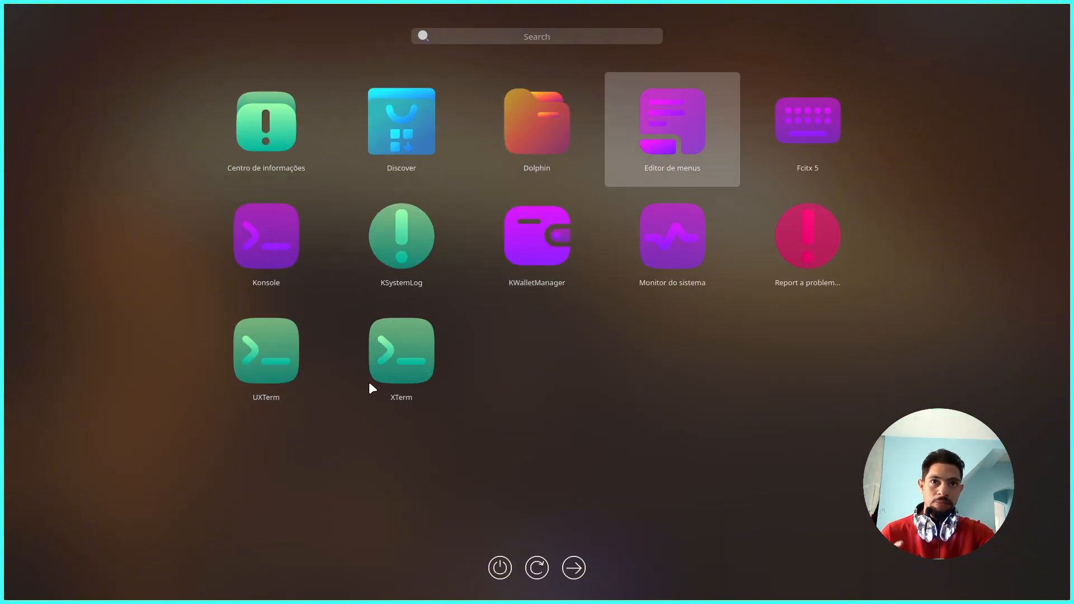
pyautogui.press('Escape')
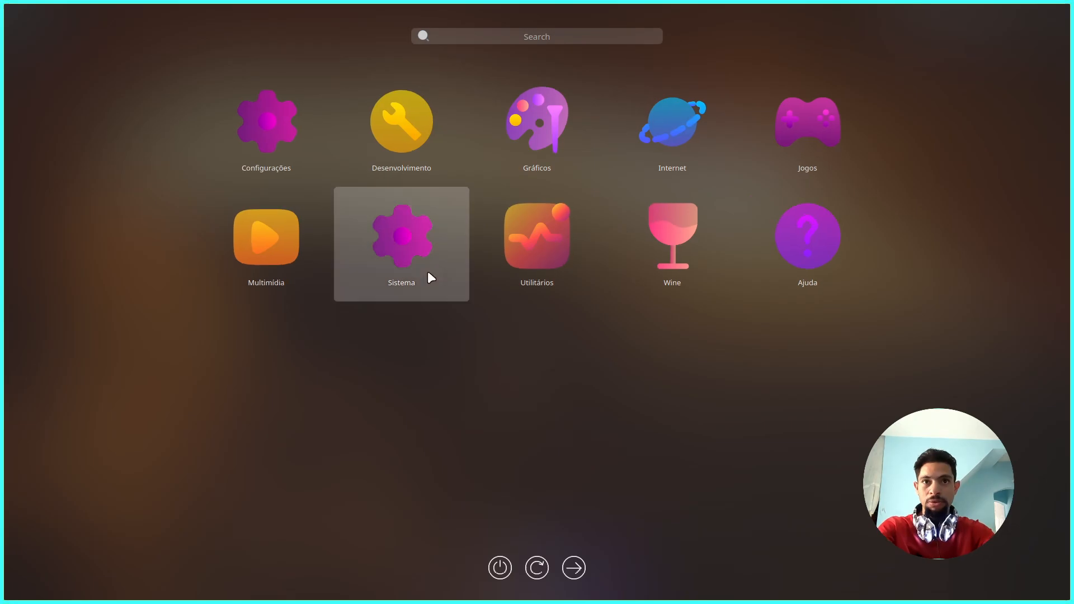
pyautogui.click(529, 414)
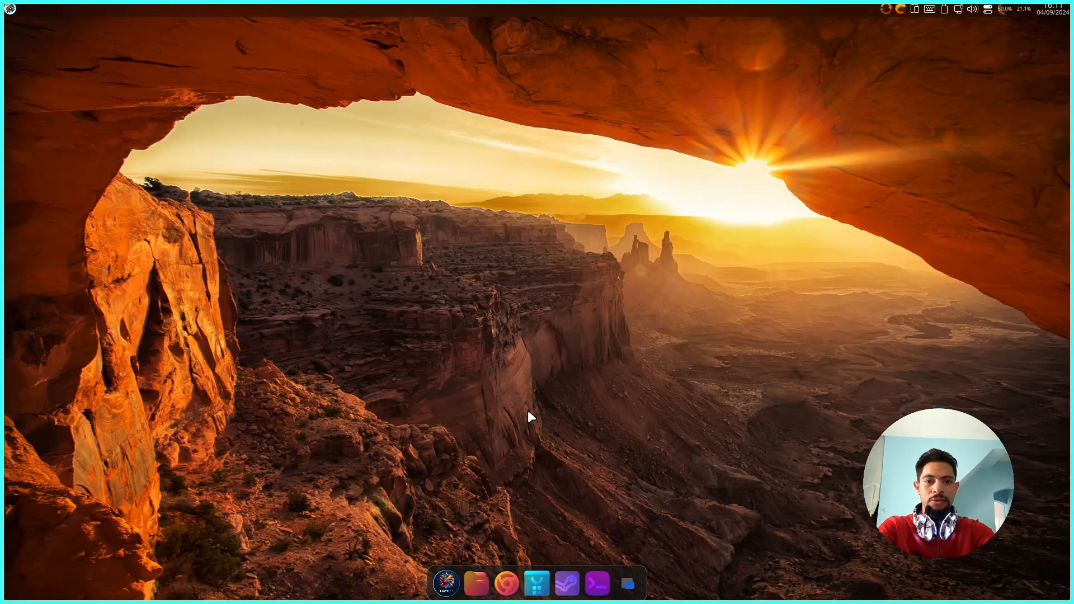
# - Turn off directory icons in the Plasma Drawer settings and check the launcher's category grid
pyautogui.rightClick(447, 582)
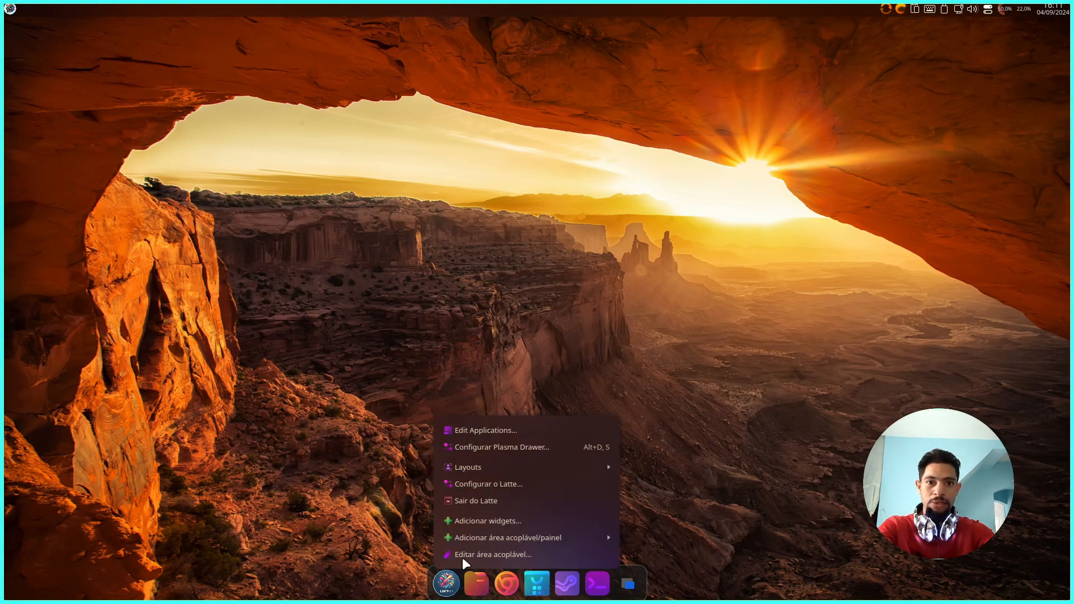
pyautogui.click(509, 446)
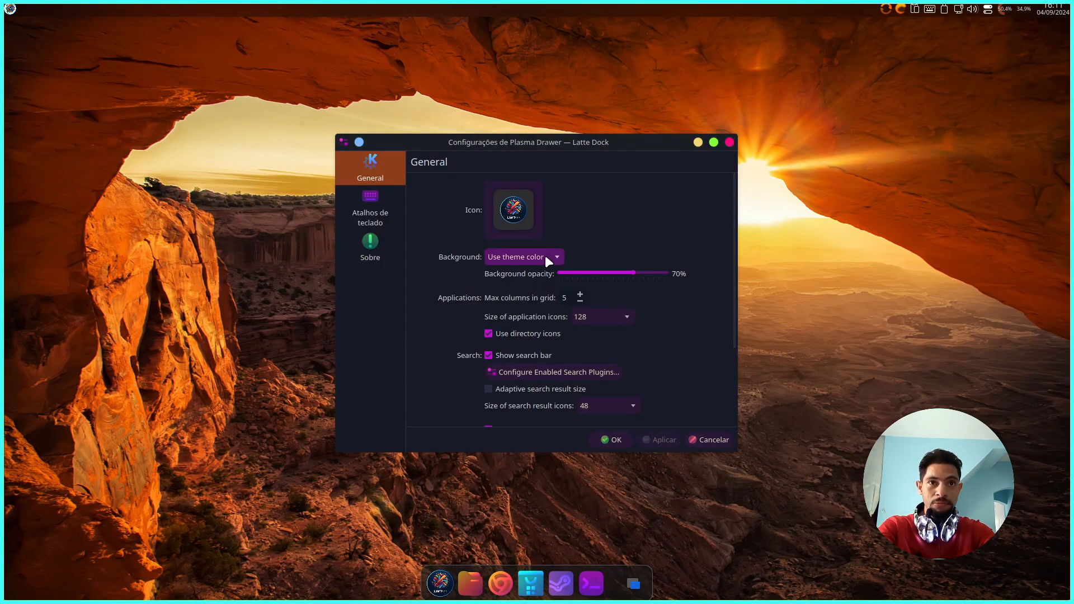
pyautogui.click(489, 334)
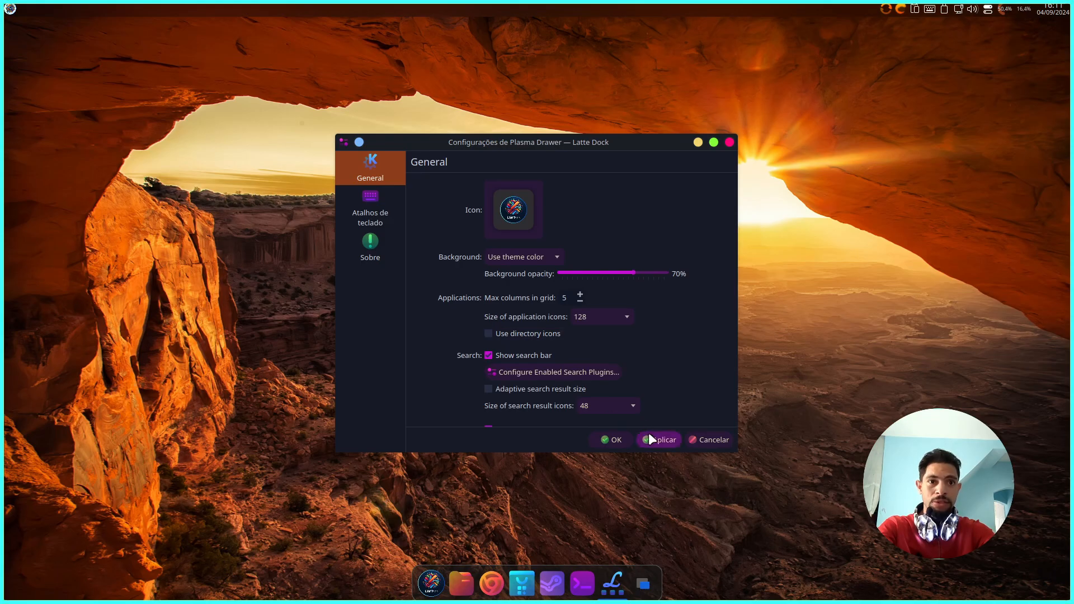
pyautogui.click(613, 440)
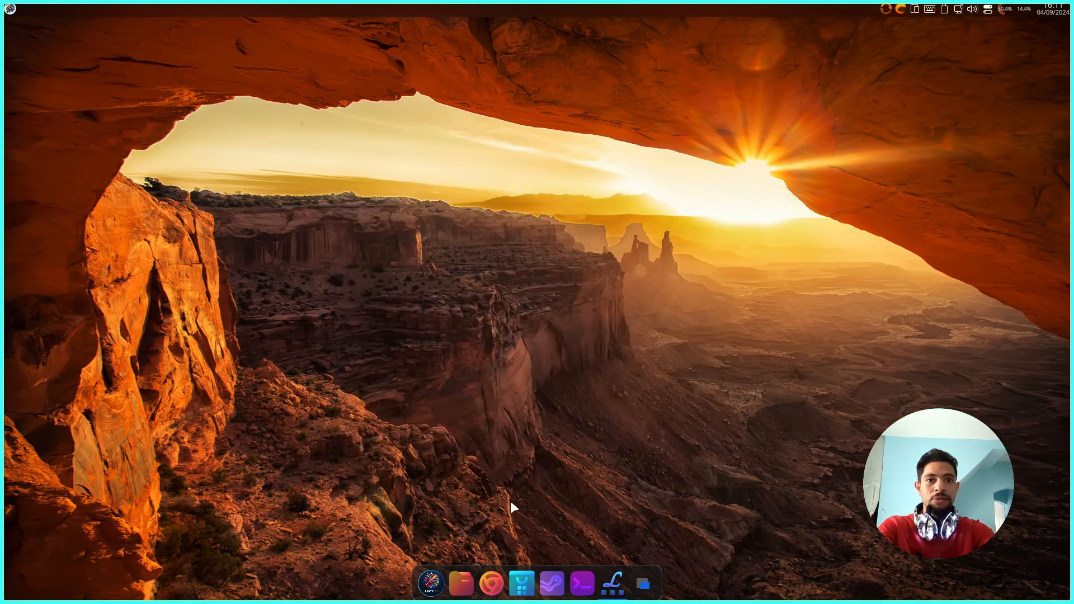
pyautogui.click(431, 584)
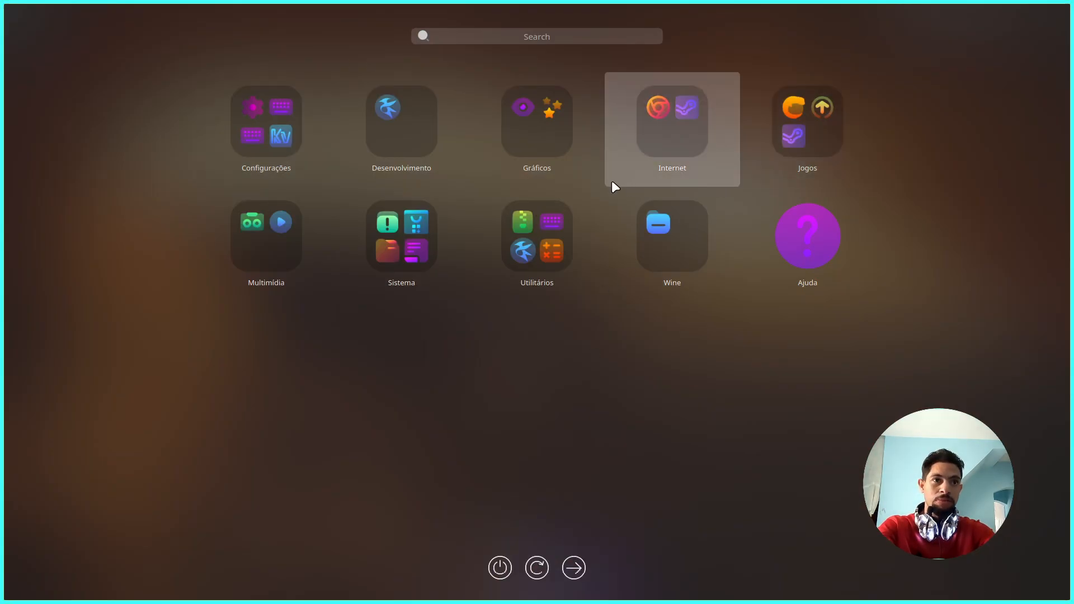
pyautogui.press('Escape')
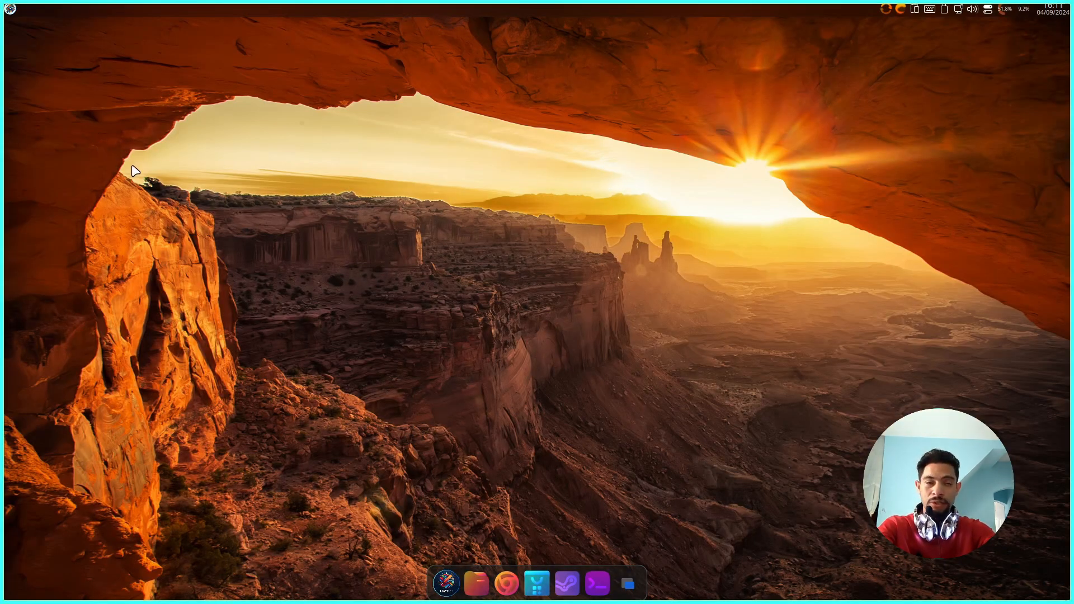
# - View the System Preferences quick settings and the About This Computer information, closing each window
pyautogui.click(10, 8)
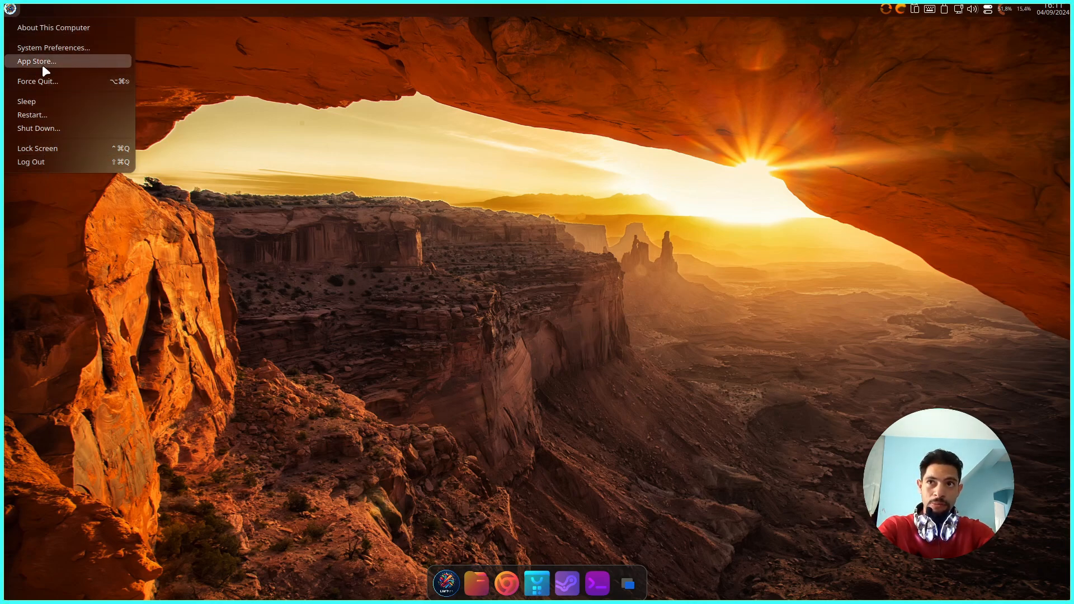
pyautogui.click(67, 48)
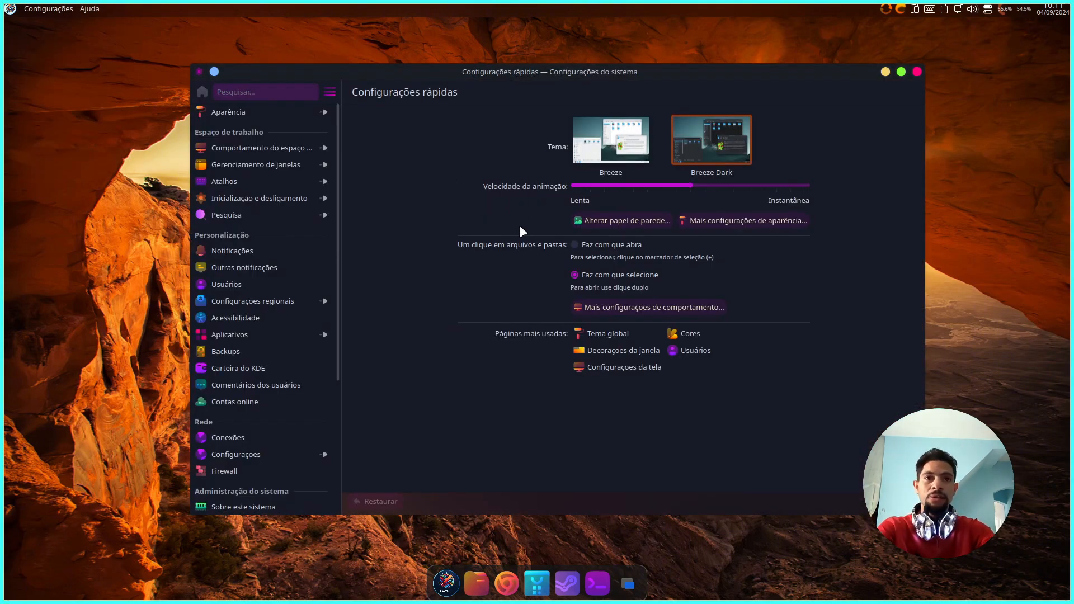
pyautogui.click(917, 71)
pyautogui.click(11, 9)
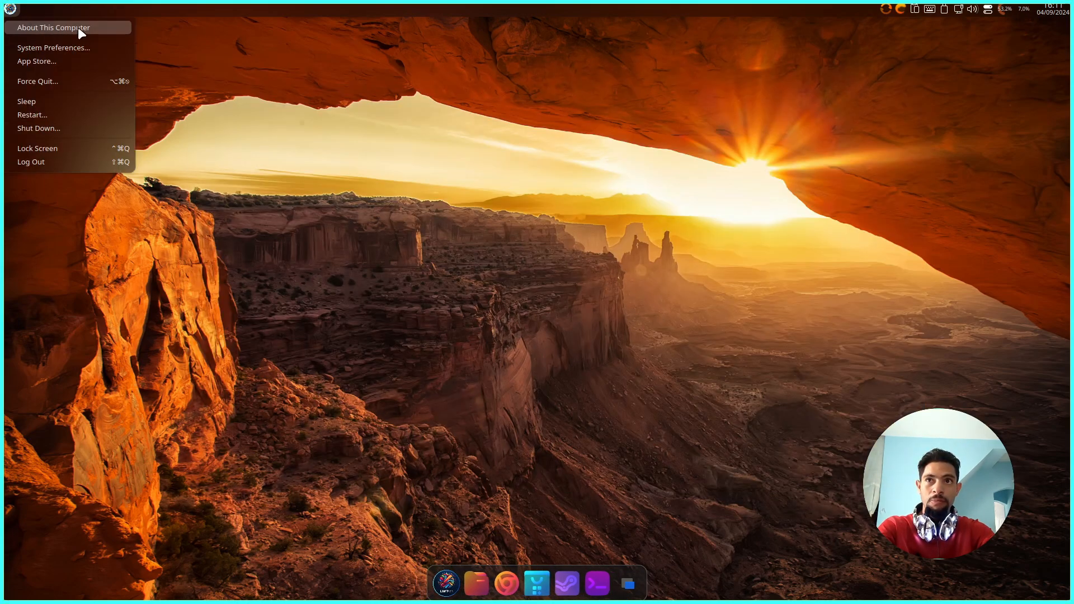
pyautogui.click(71, 26)
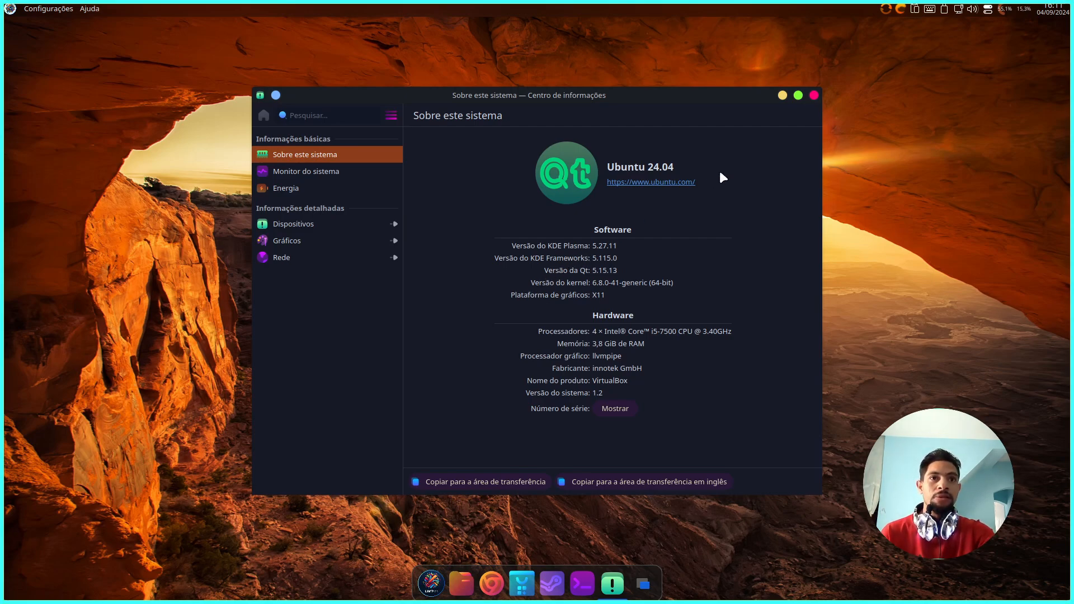
pyautogui.click(813, 95)
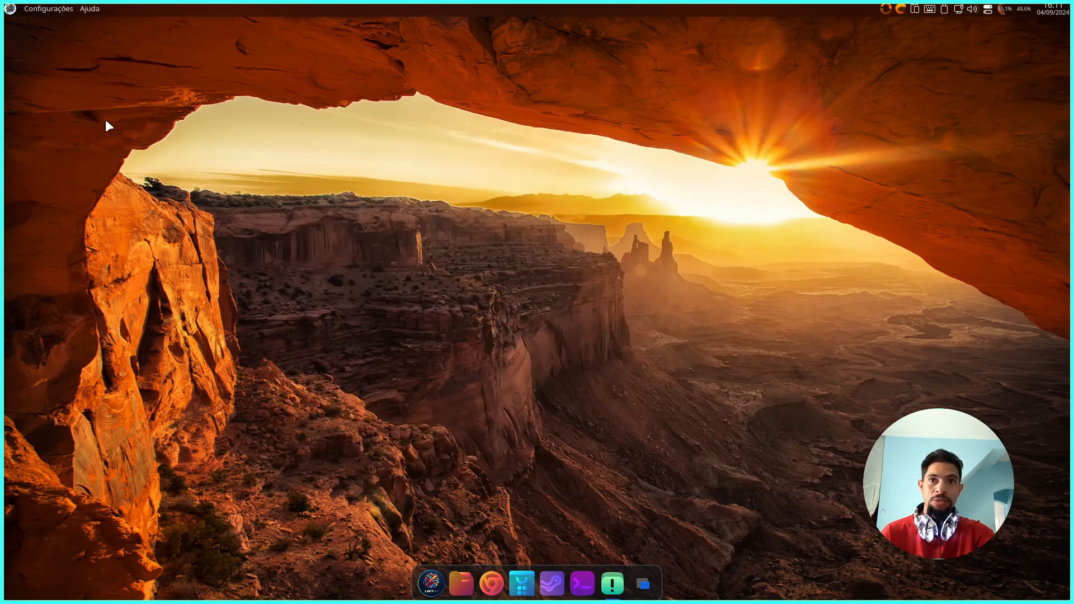
pyautogui.click(9, 9)
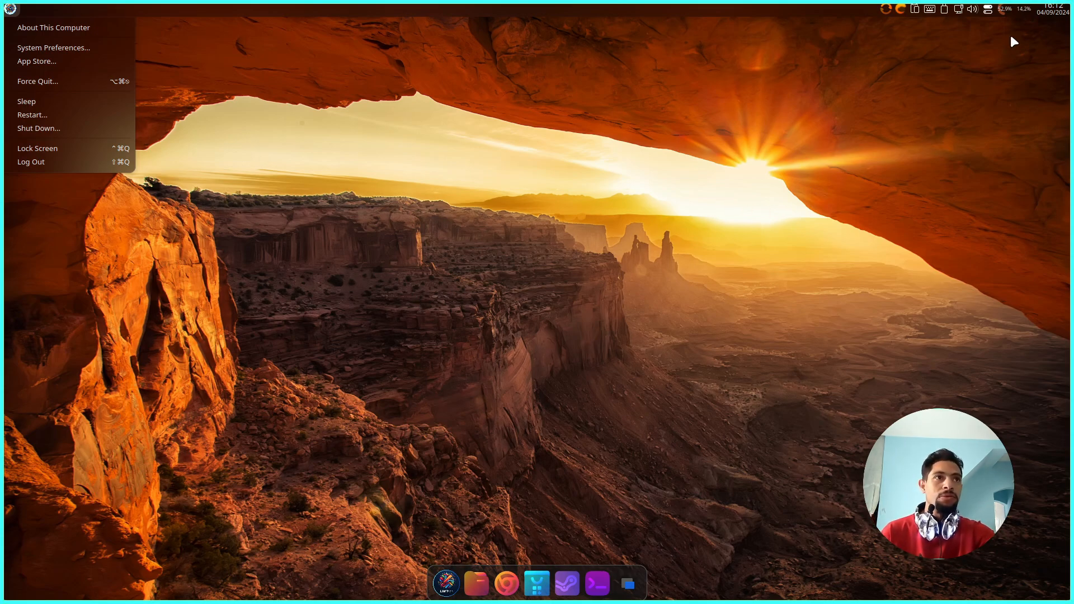
# - View the month calendar, the CPU and memory usage monitors, and the notifications and status options
pyautogui.click(1054, 12)
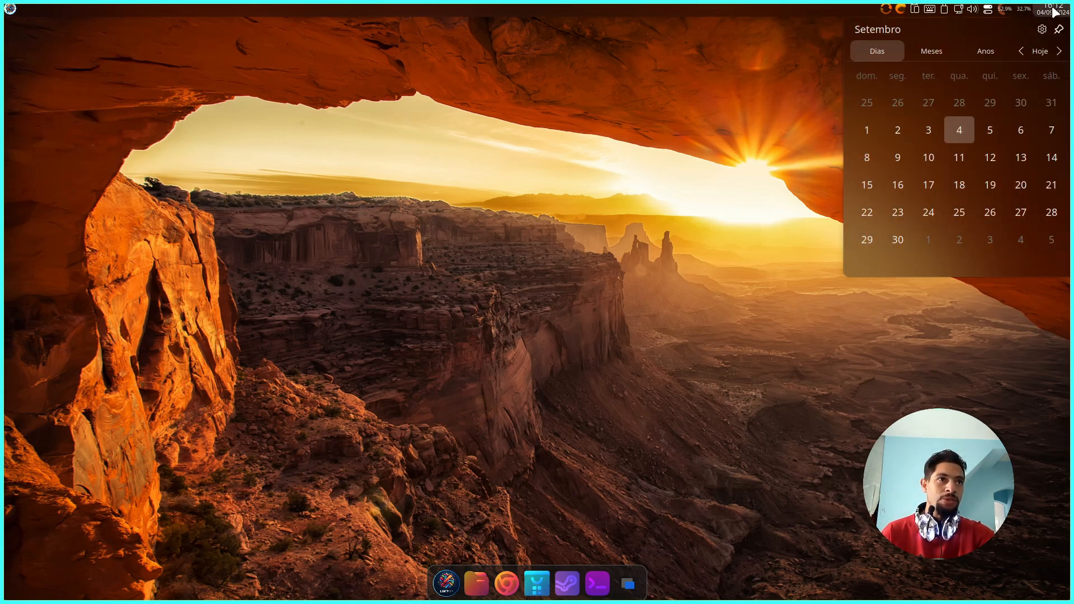
pyautogui.click(1036, 12)
pyautogui.click(1022, 6)
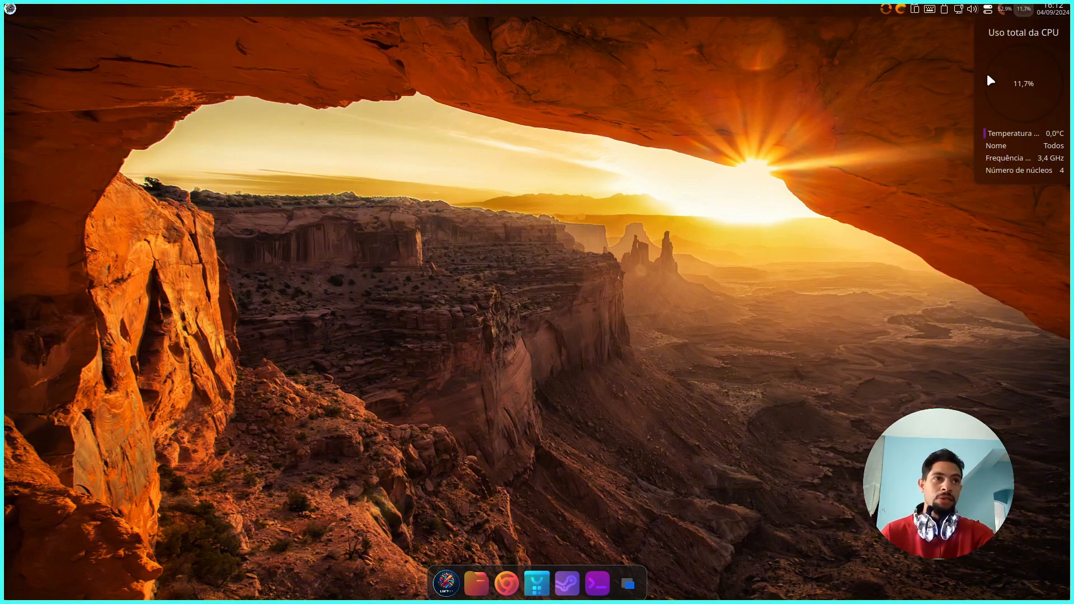
pyautogui.click(1004, 10)
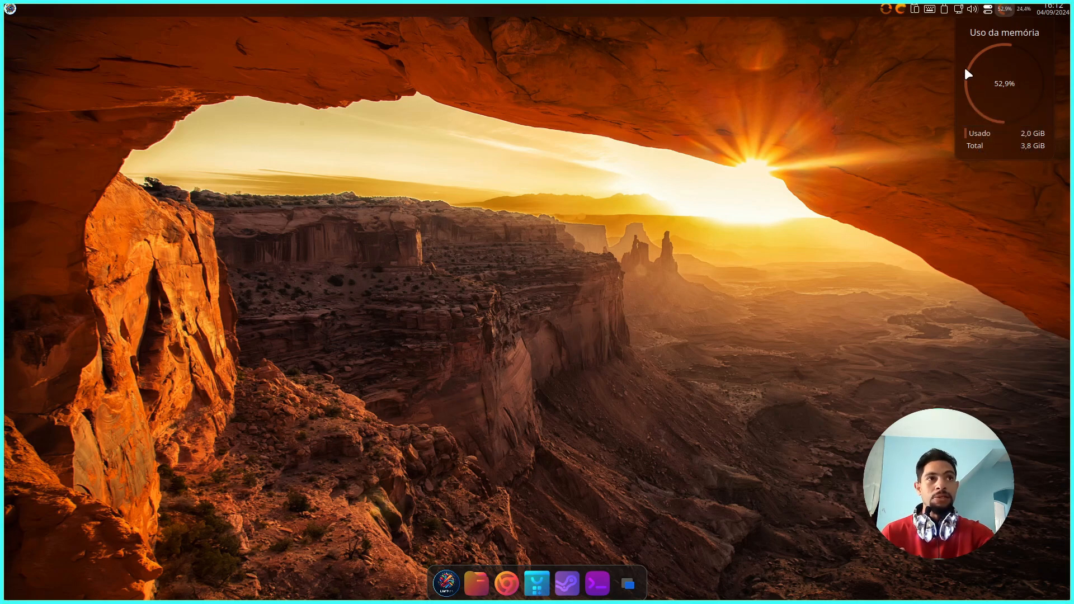
pyautogui.click(1000, 8)
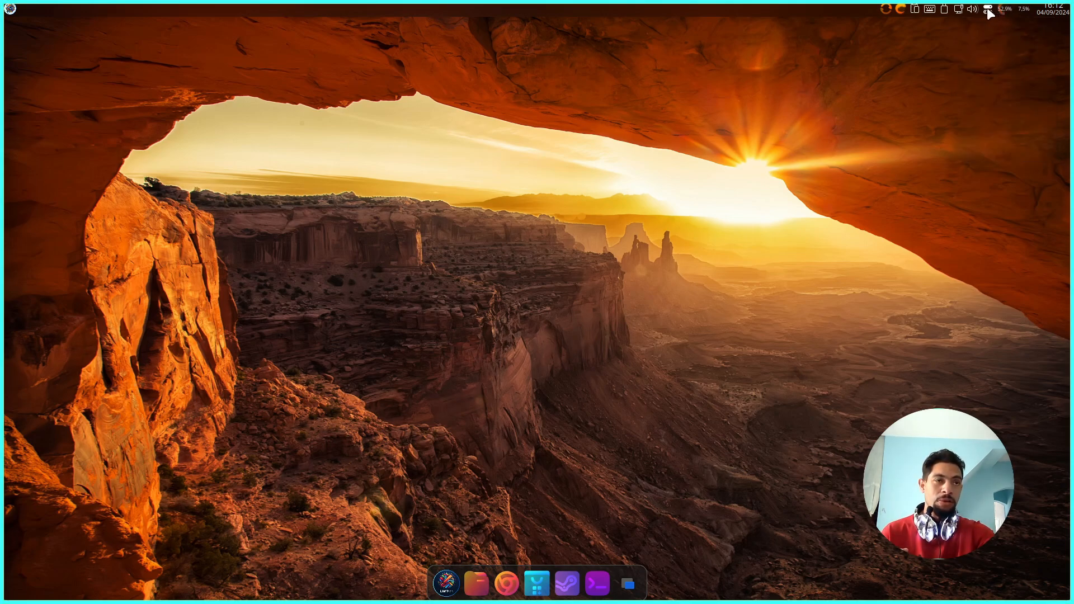
pyautogui.click(987, 9)
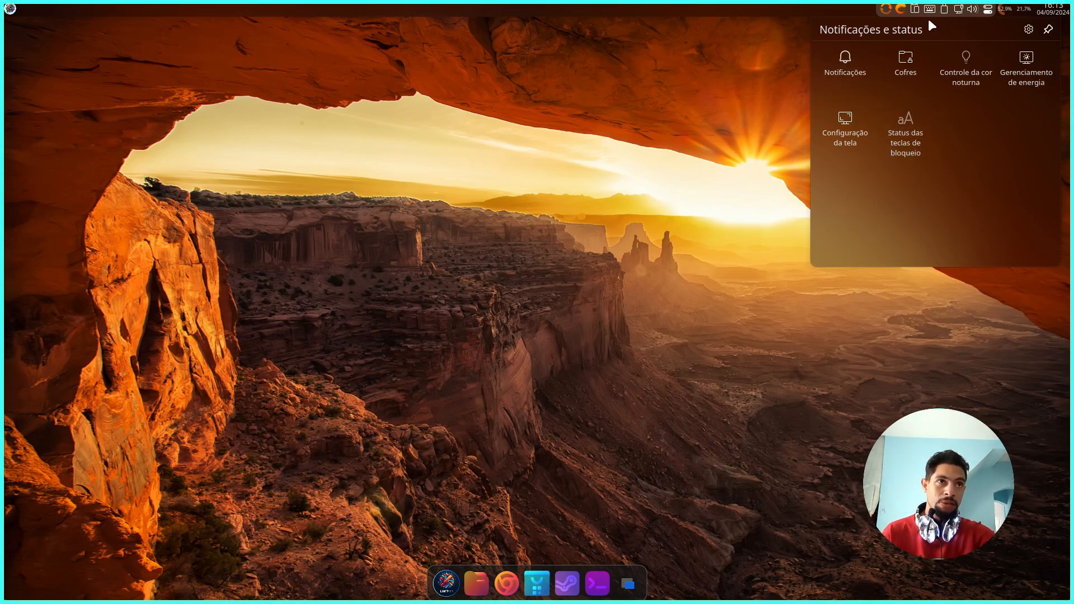
pyautogui.click(988, 8)
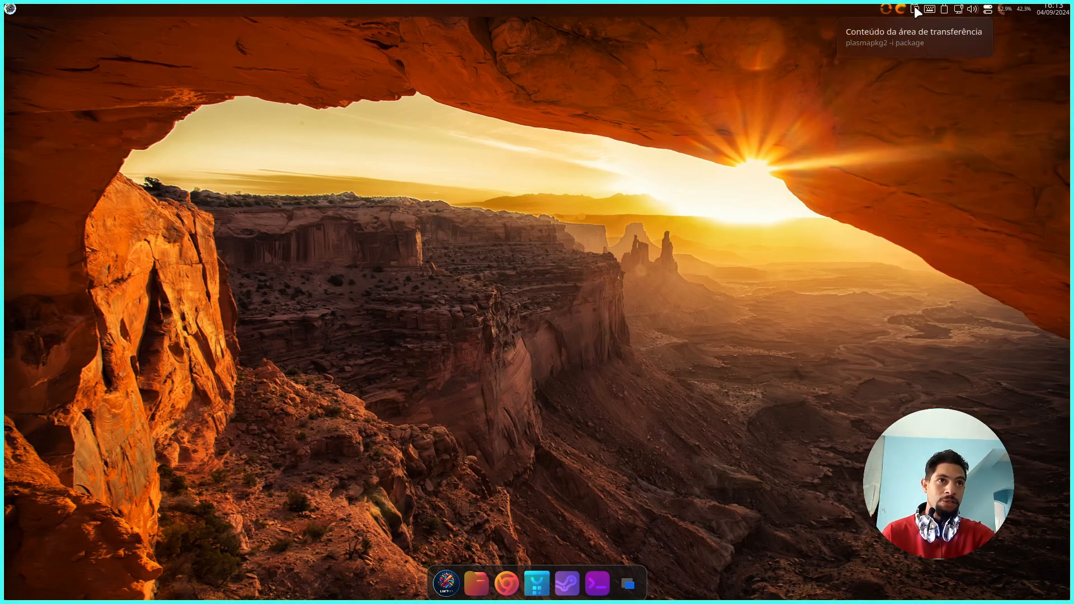
# - Clear the entire clipboard history and confirm the deletion
pyautogui.click(914, 7)
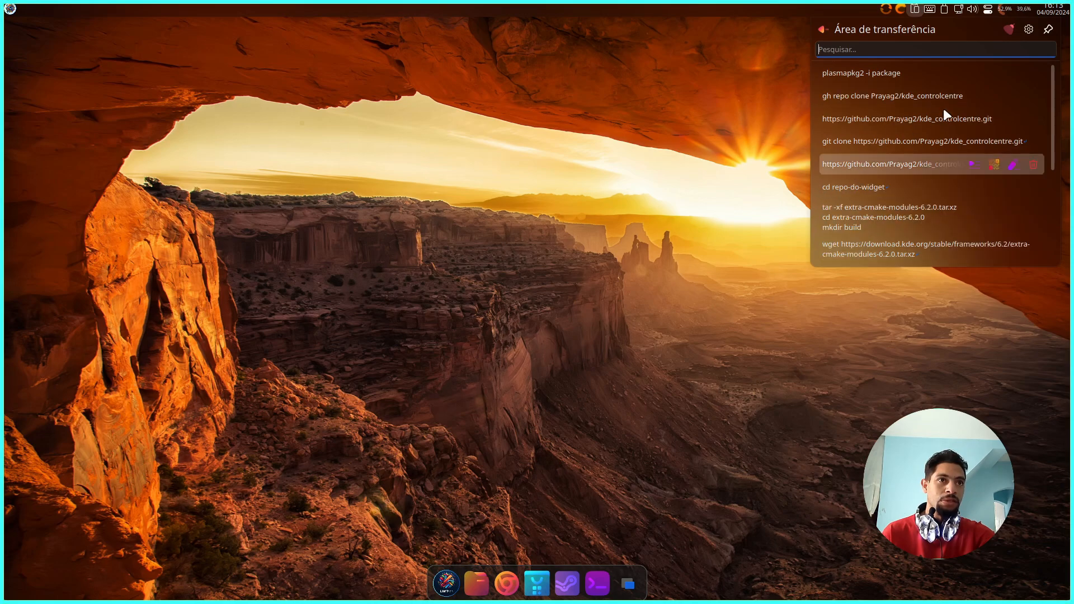
pyautogui.click(1008, 29)
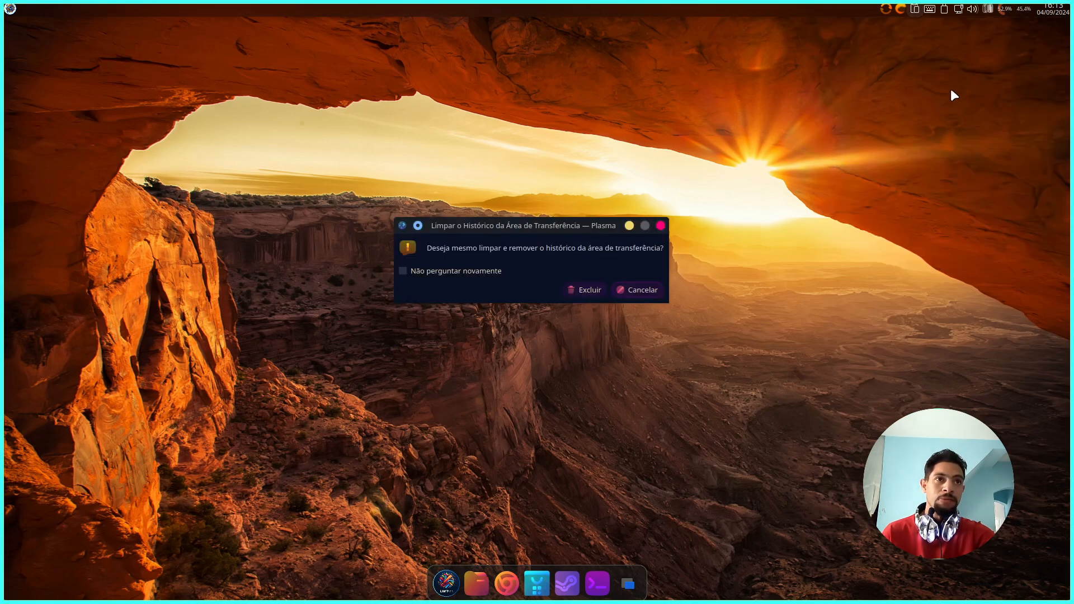
pyautogui.click(586, 288)
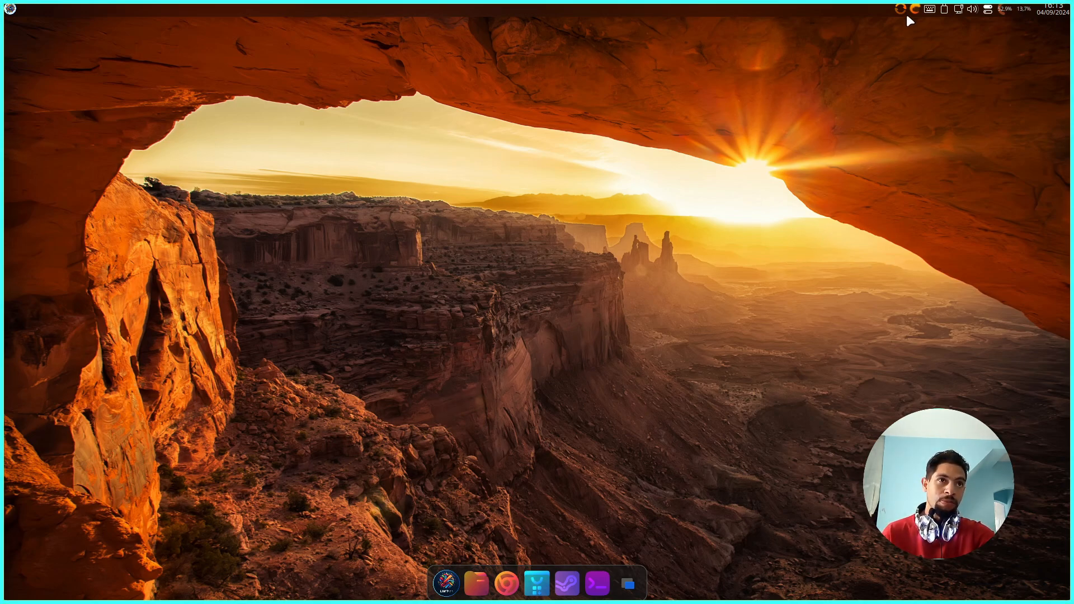
# - Bring up the Dolphin file manager maximized and examine its Arquivo commands and the home folder's context options
pyautogui.click(482, 592)
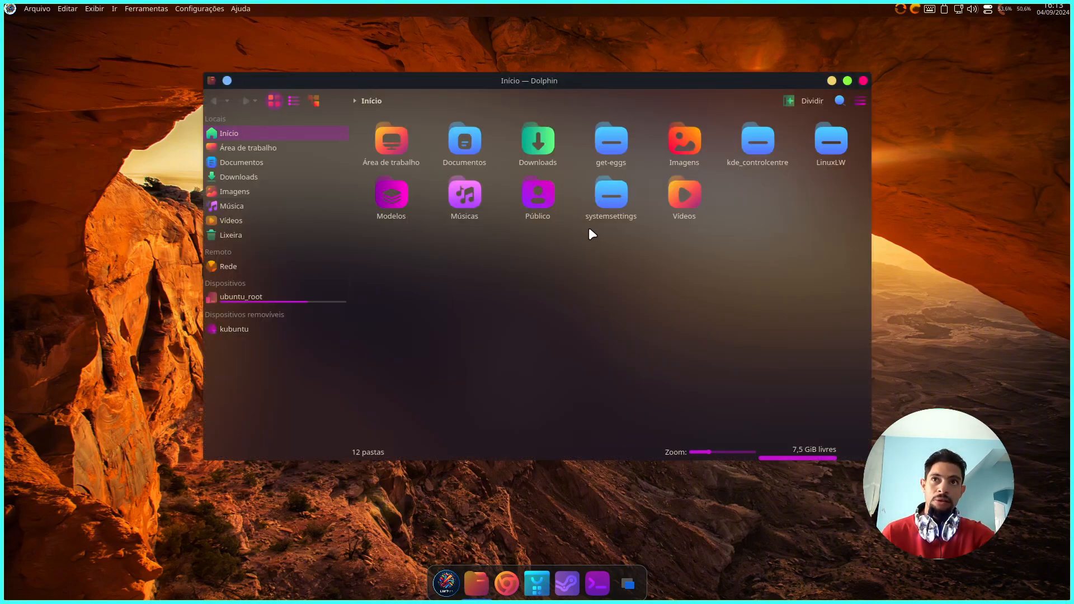
pyautogui.click(847, 81)
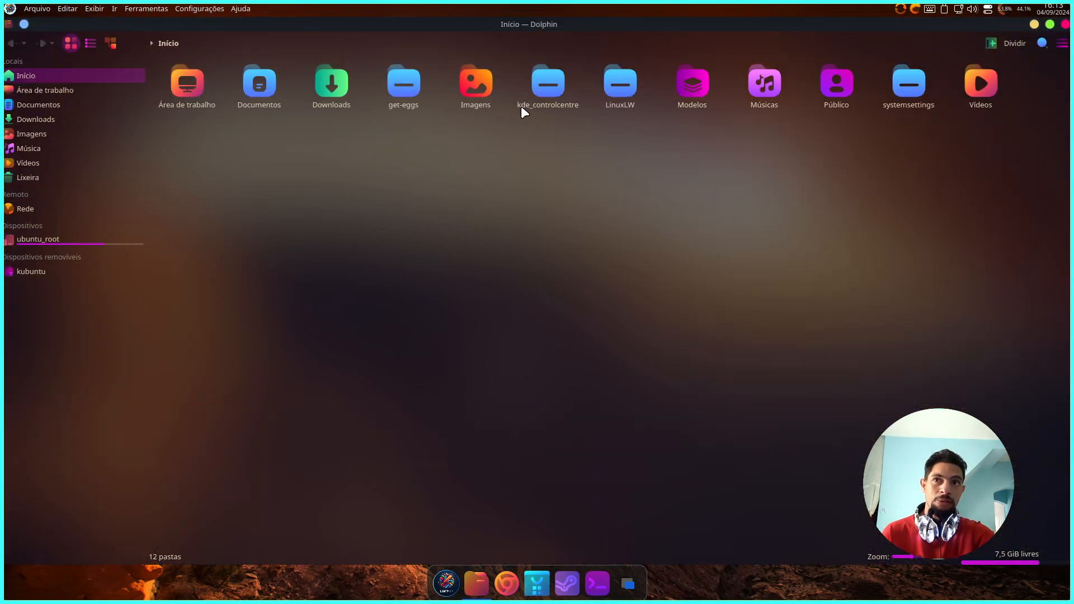
pyautogui.click(37, 8)
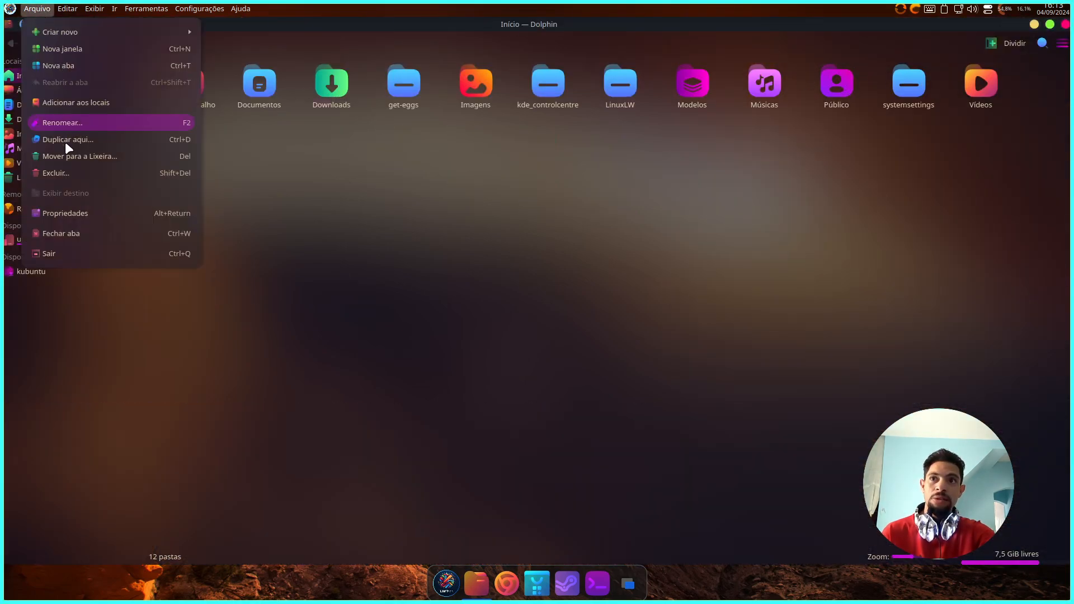
pyautogui.click(48, 9)
pyautogui.click(37, 9)
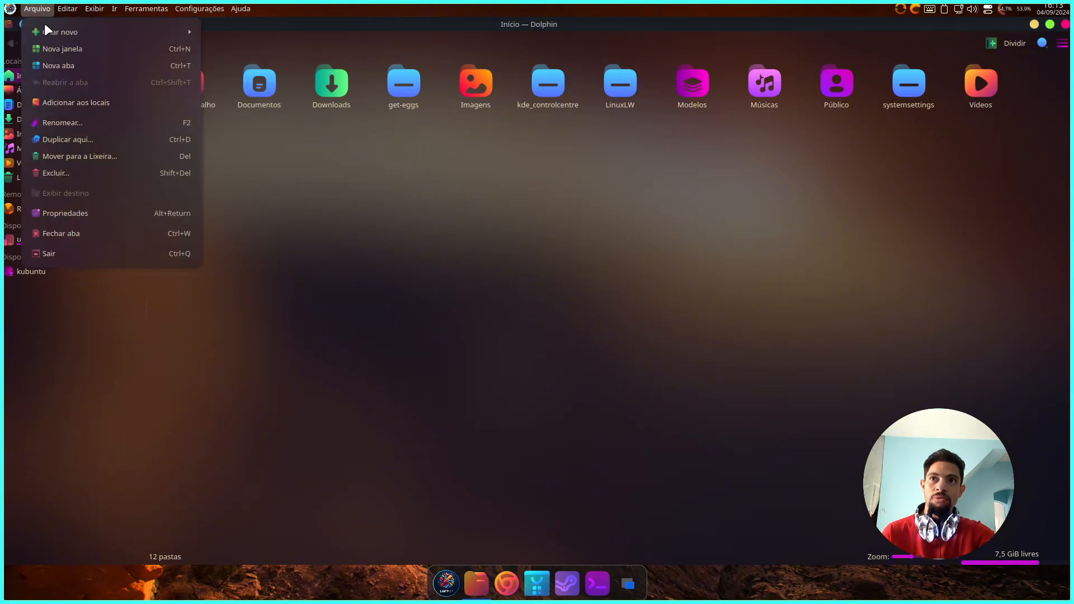
pyautogui.click(303, 220)
pyautogui.rightClick(303, 220)
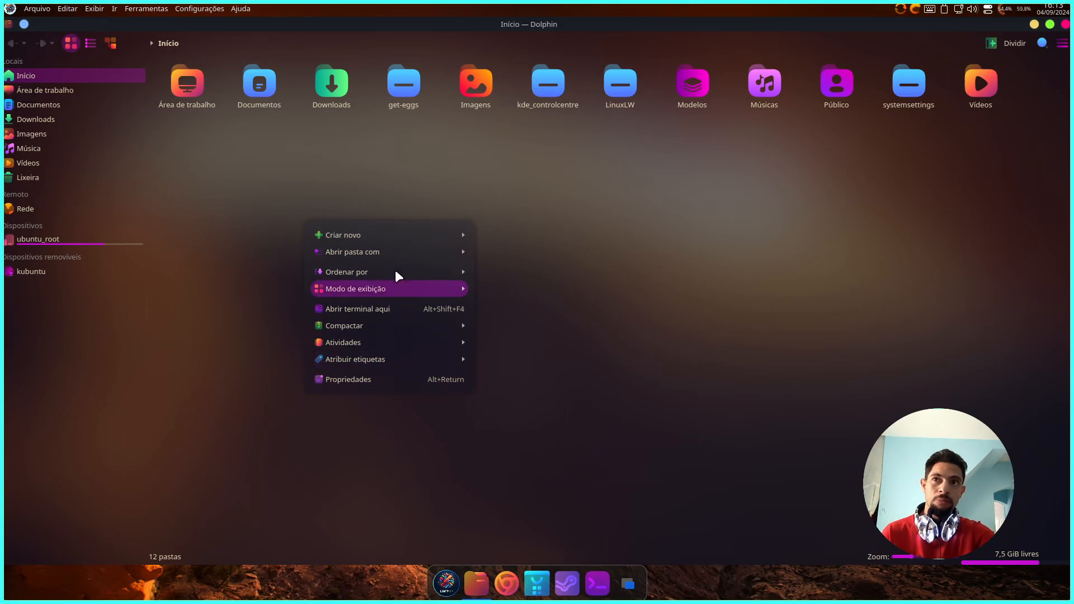
pyautogui.click(237, 189)
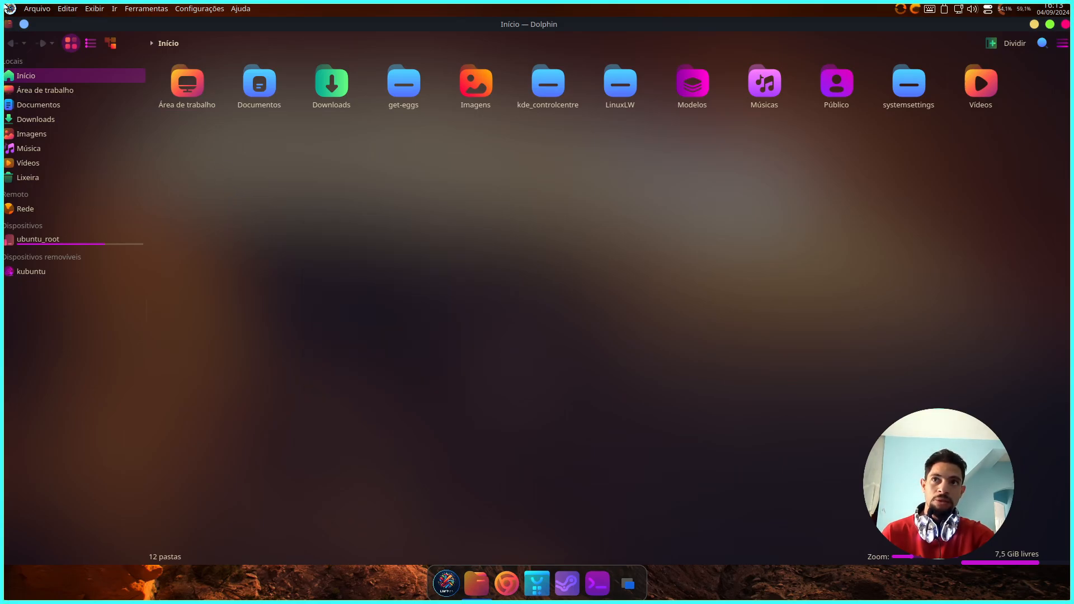
# - Browse Dolphin's remaining global menu commands, including Ferramentas and Configurações, without choosing any
pyautogui.click(40, 8)
pyautogui.moveTo(70, 8)
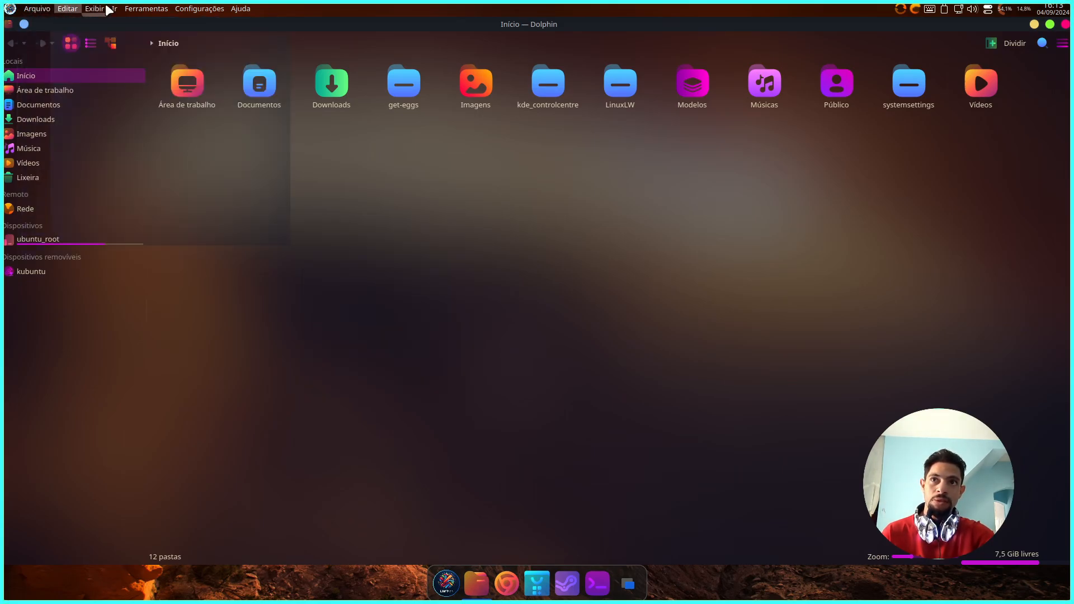
pyautogui.moveTo(145, 8)
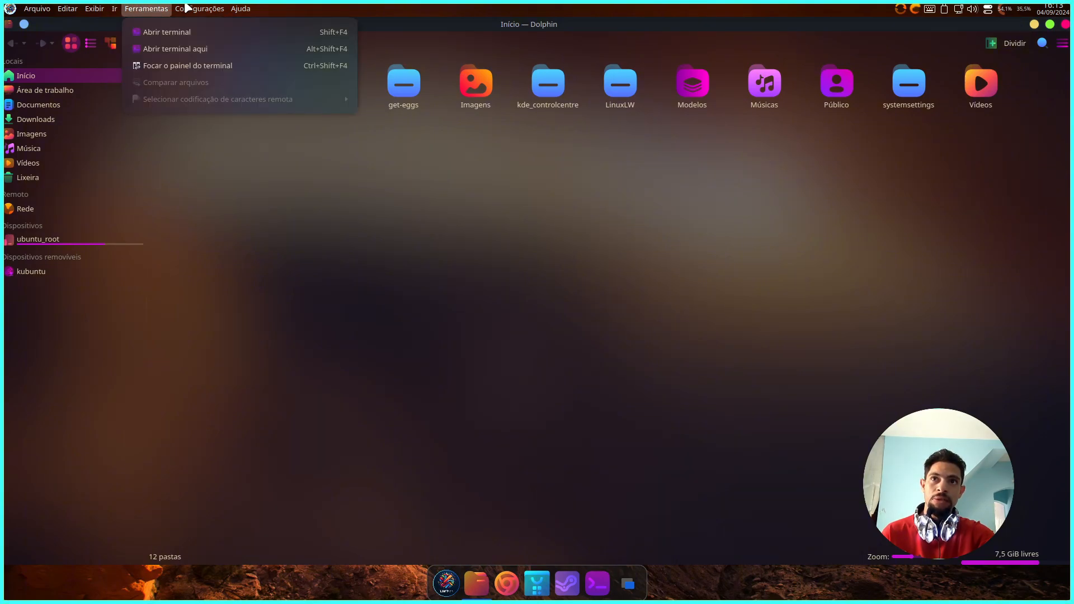
pyautogui.moveTo(197, 9)
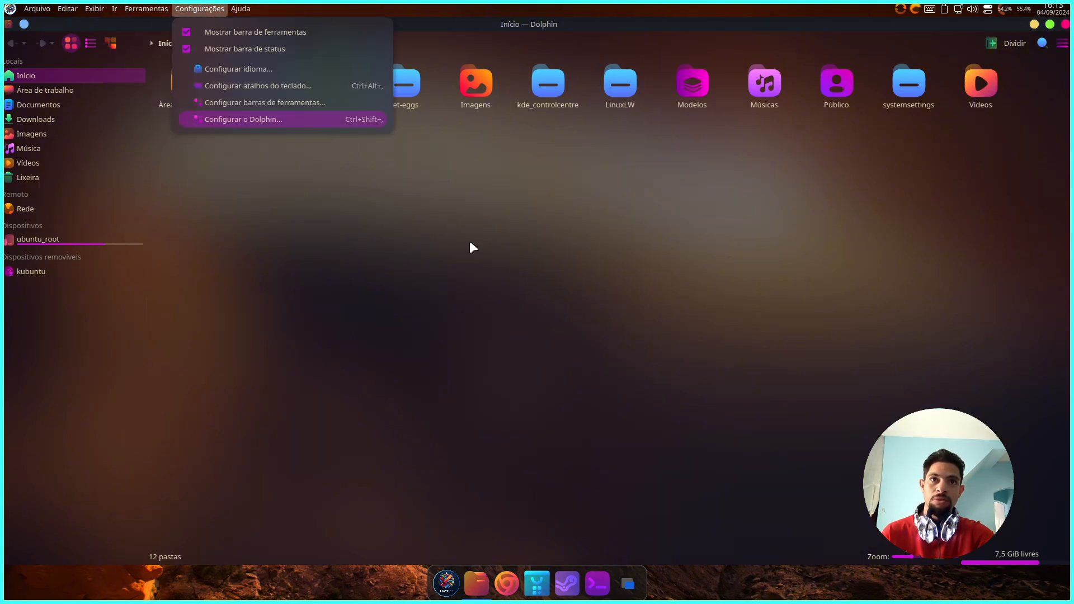
pyautogui.click(490, 338)
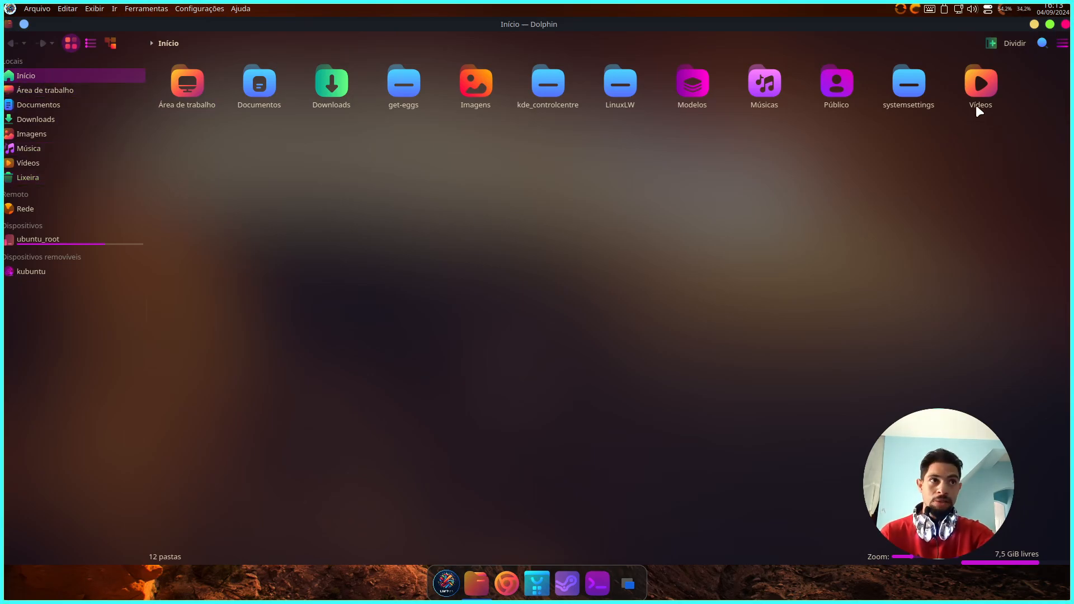
# - Restore the Dolphin window to its smaller size, move it slightly down, and close it
pyautogui.click(1049, 24)
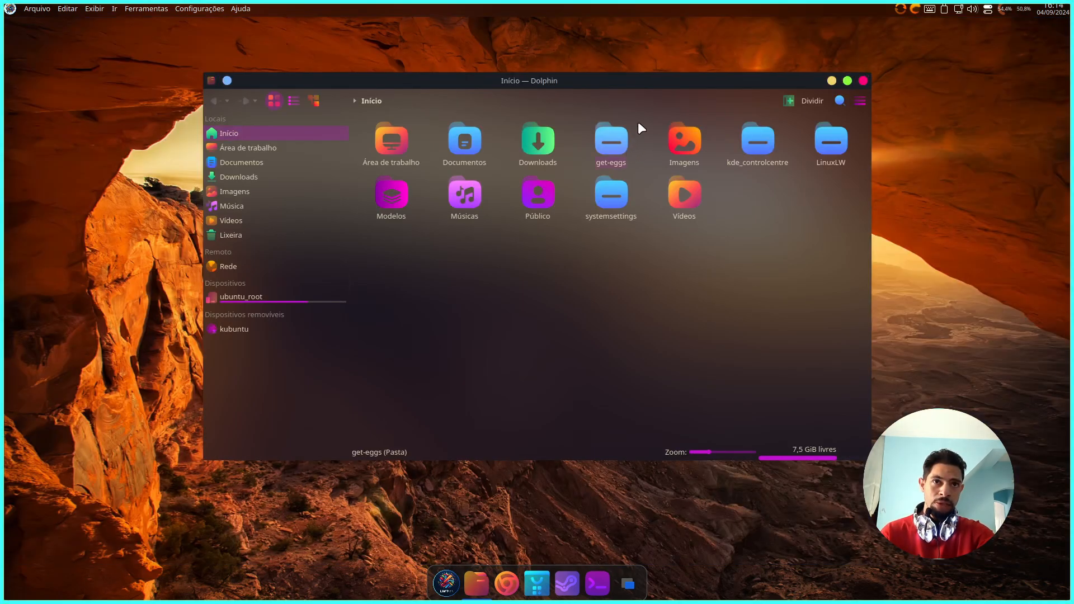
pyautogui.moveTo(642, 81); pyautogui.dragTo(636, 99)
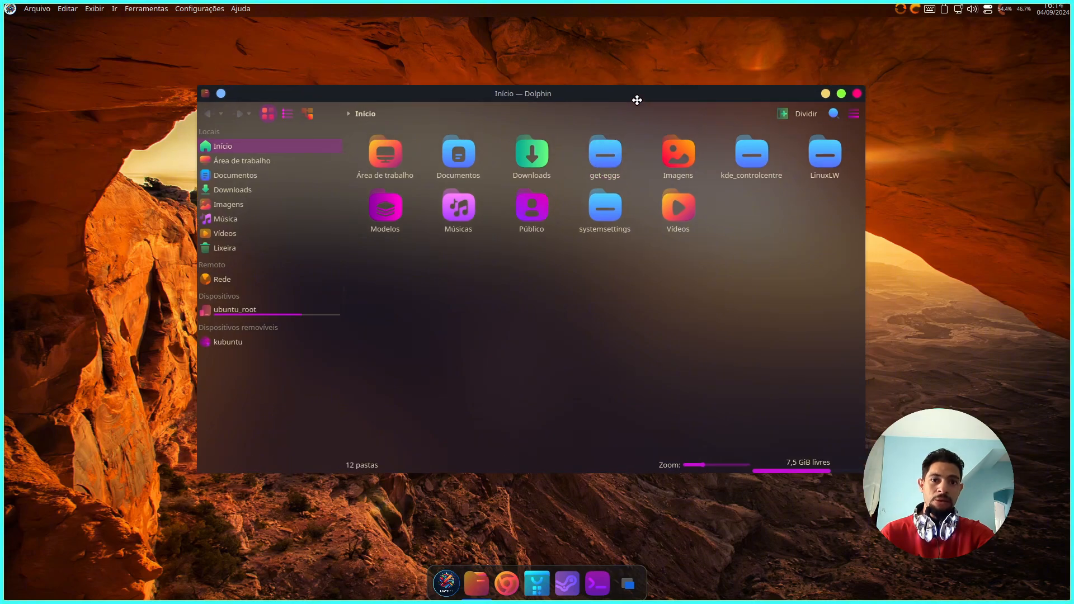
pyautogui.click(856, 99)
# - Show the September calendar once more and dismiss it
pyautogui.click(1053, 9)
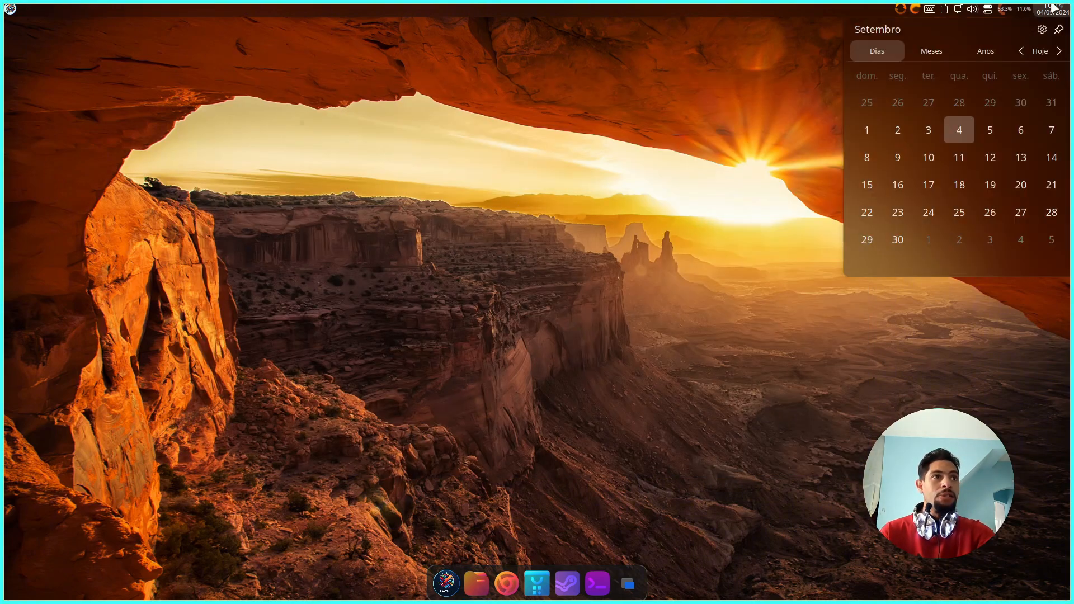
pyautogui.click(1052, 6)
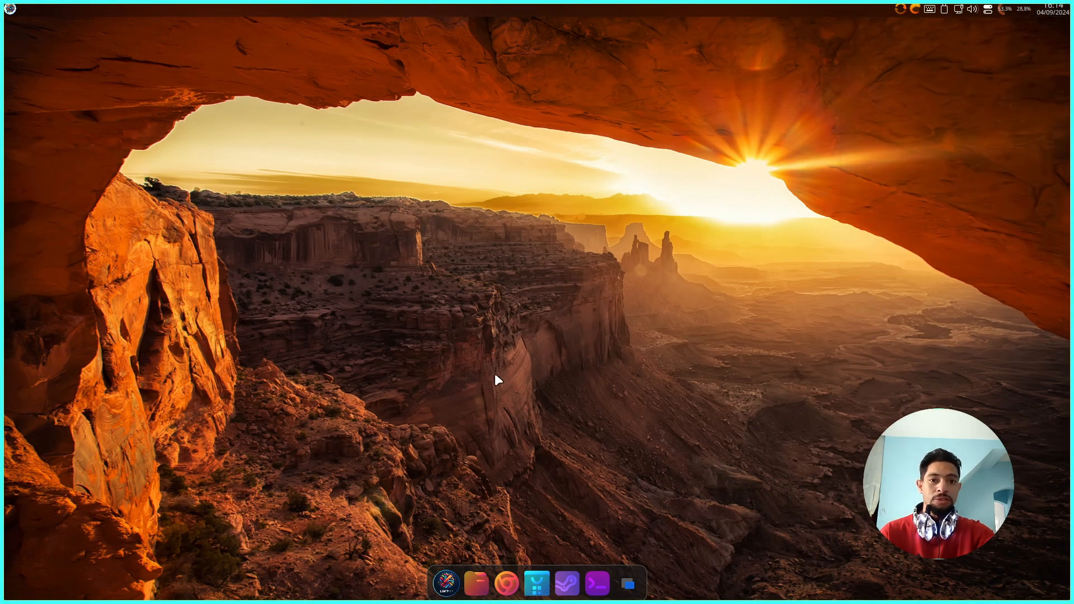
# - Open the Dolphin file manager once more to view the home folder, and close it
pyautogui.click(452, 579)
pyautogui.click(567, 390)
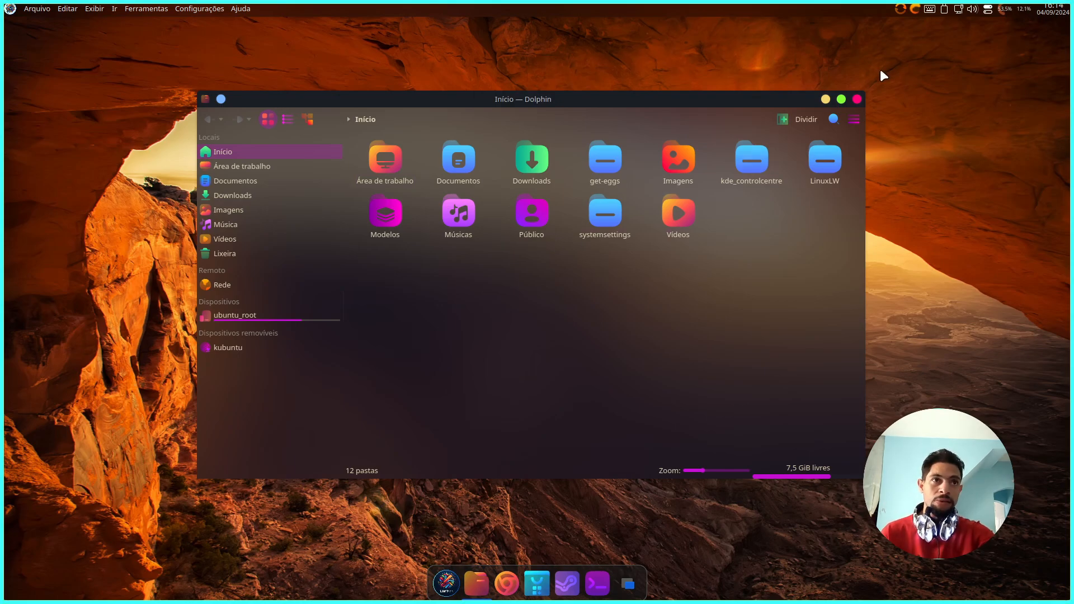
pyautogui.click(857, 99)
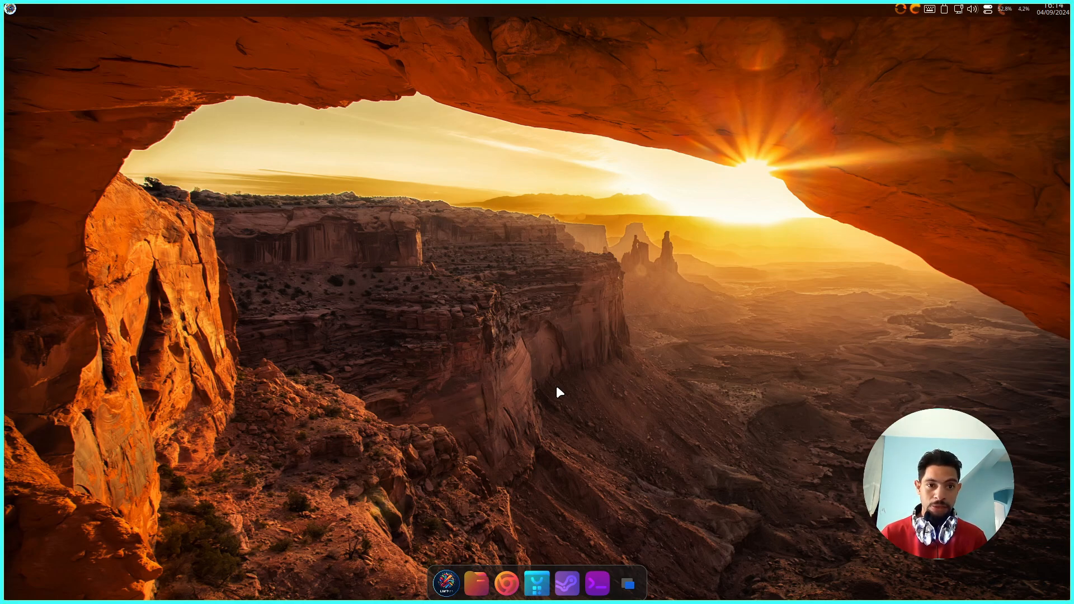
# - Lock the screen to show the Linux LW lock screen, and unlock the session by entering the account password
pyautogui.click(10, 8)
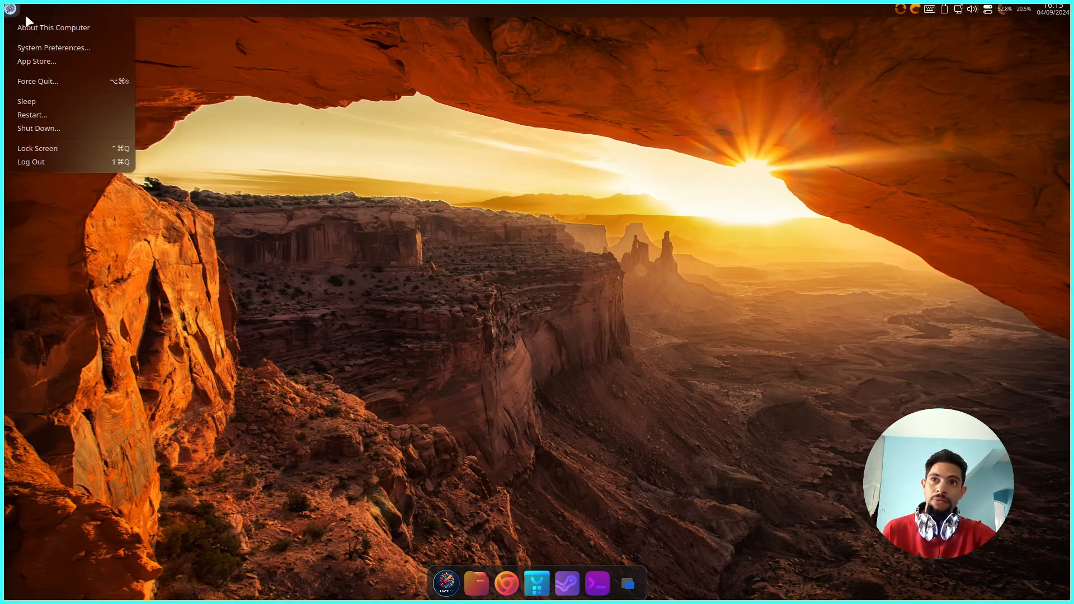
pyautogui.click(44, 149)
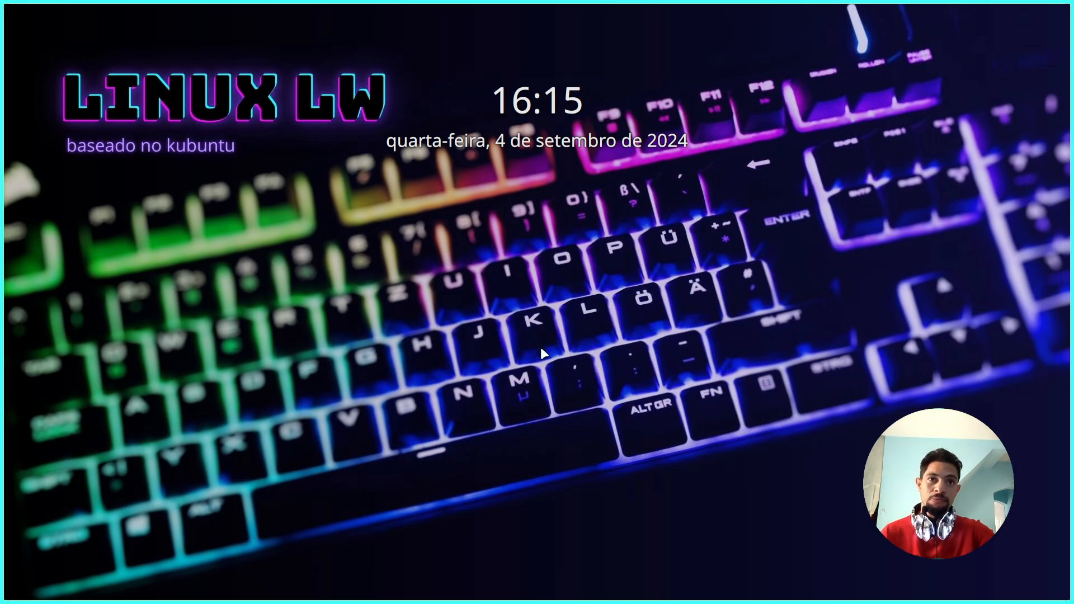
pyautogui.click(540, 348)
pyautogui.write('••••')
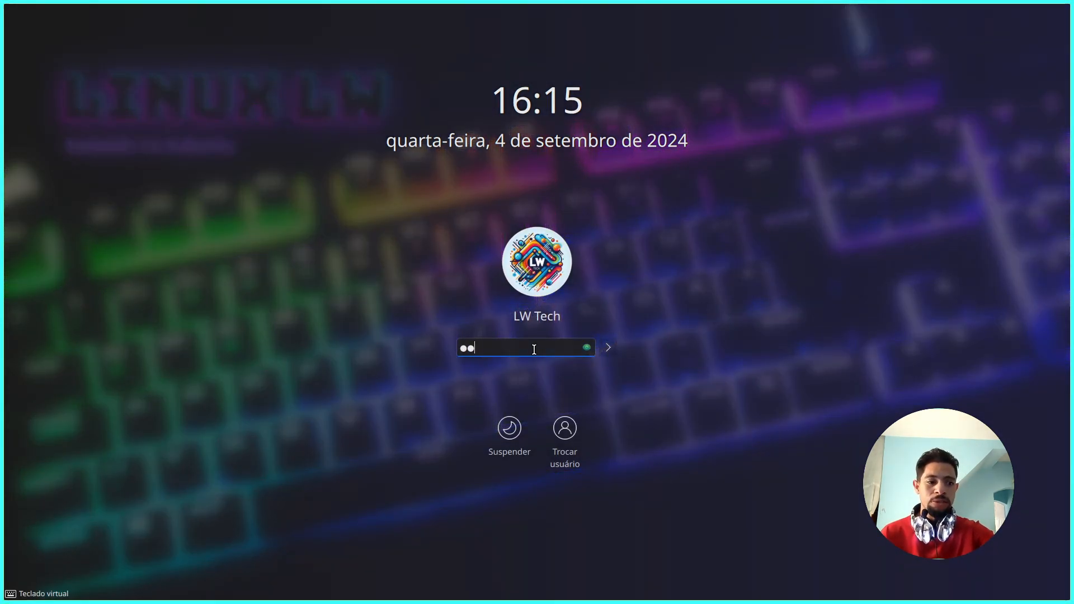
pyautogui.press('Return')
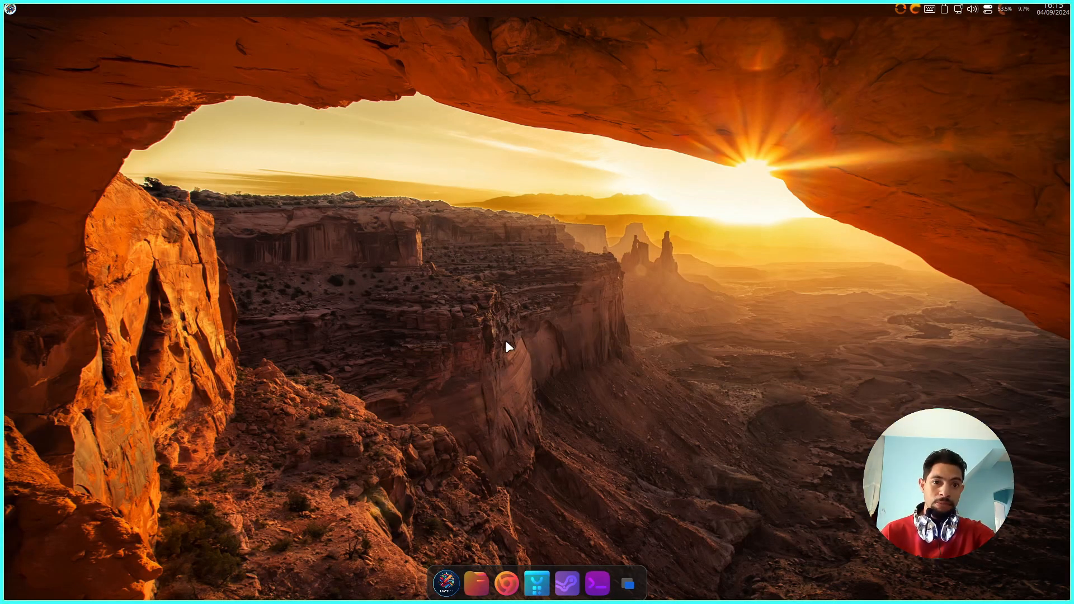
# - Show the full-screen application launcher, dismiss it, and bring up the system menu containing the restart and shutdown commands
pyautogui.click(446, 584)
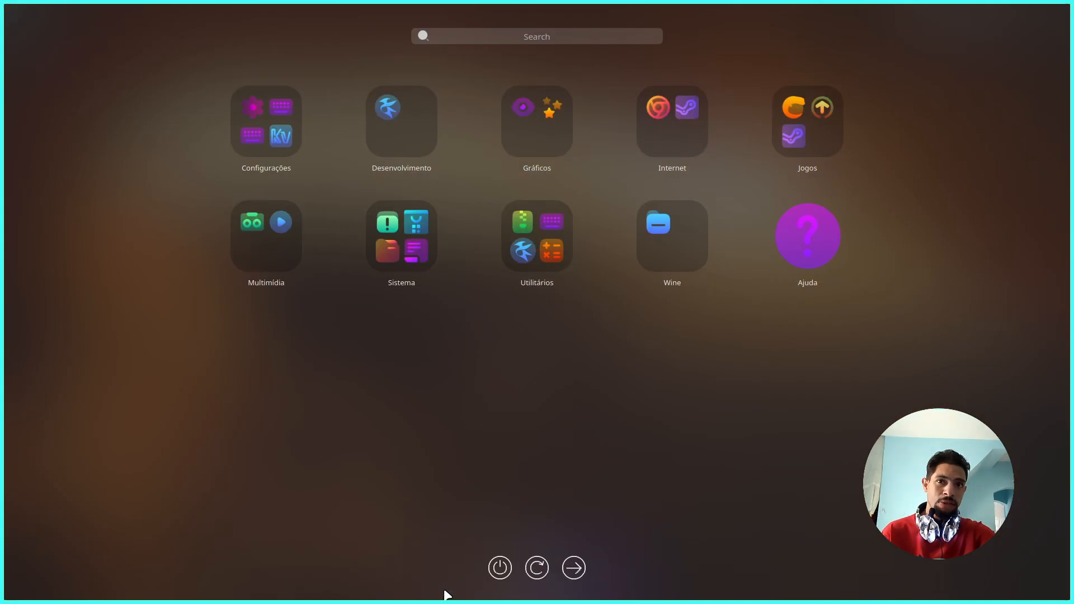
pyautogui.click(445, 583)
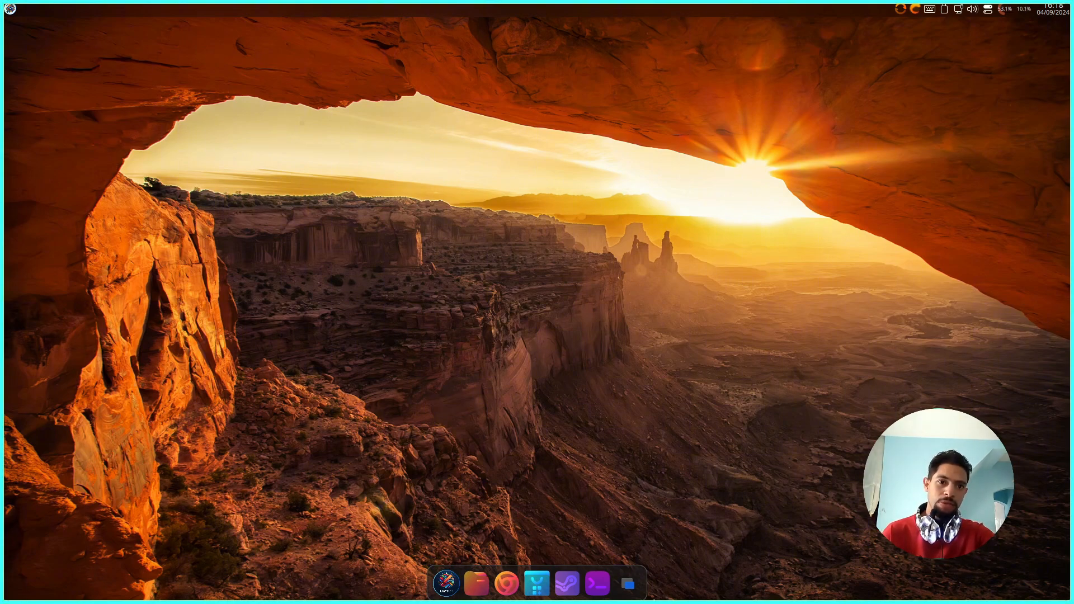
pyautogui.click(10, 8)
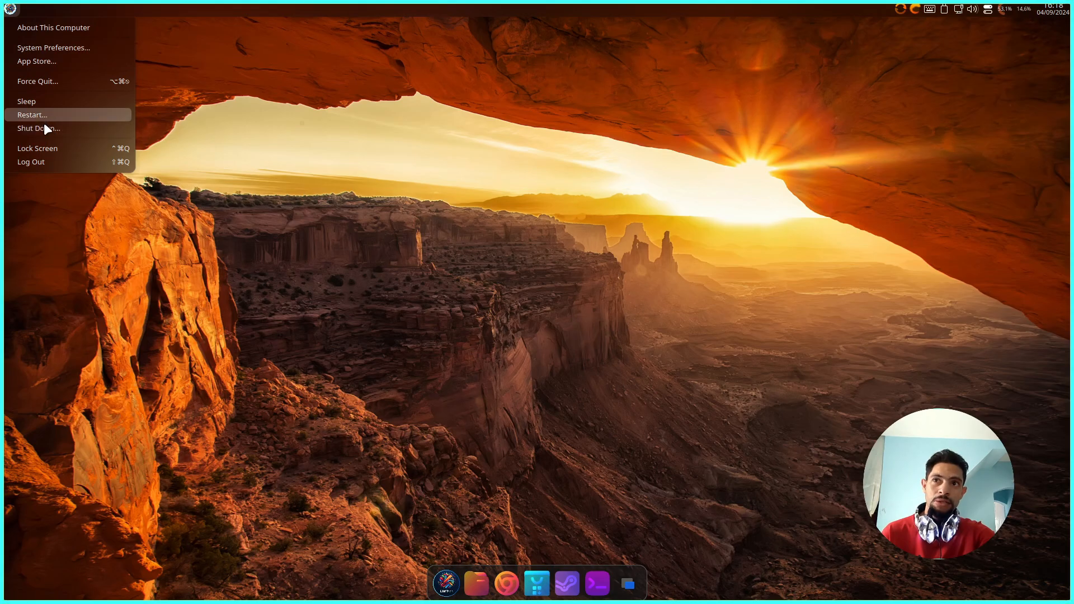